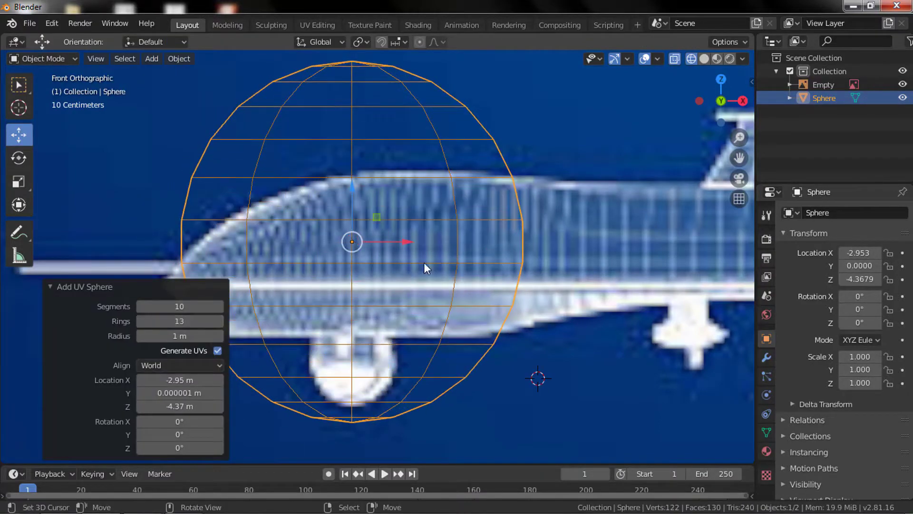
Delete the lower-half faces of the 10-segment, 13-ring UV sphere, leaving a hemisphere
key(Tab)
key(3)
drag(143, 276, 214, 373)
key(x)
click(292, 333)
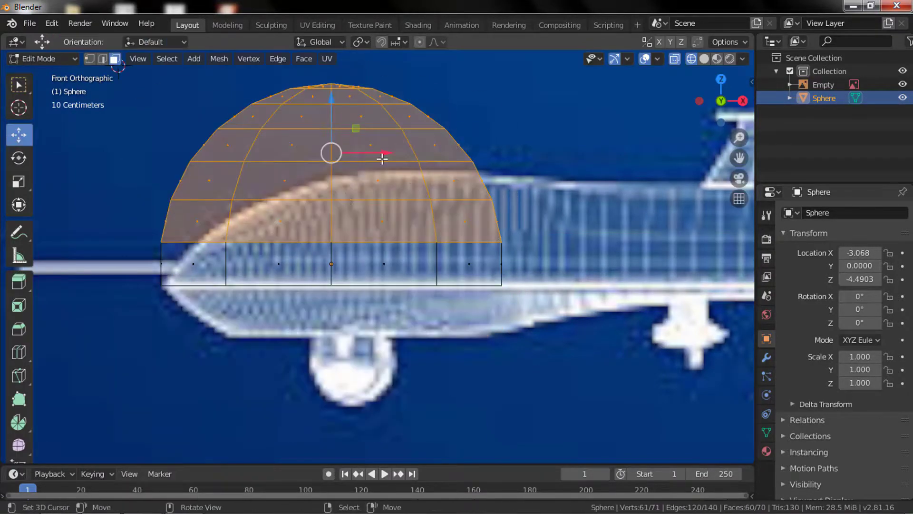
Exit circle select, then zoom and pan along the fuselage blueprint to trace the sphere
key(Escape)
scroll(372, 261, up, 1)
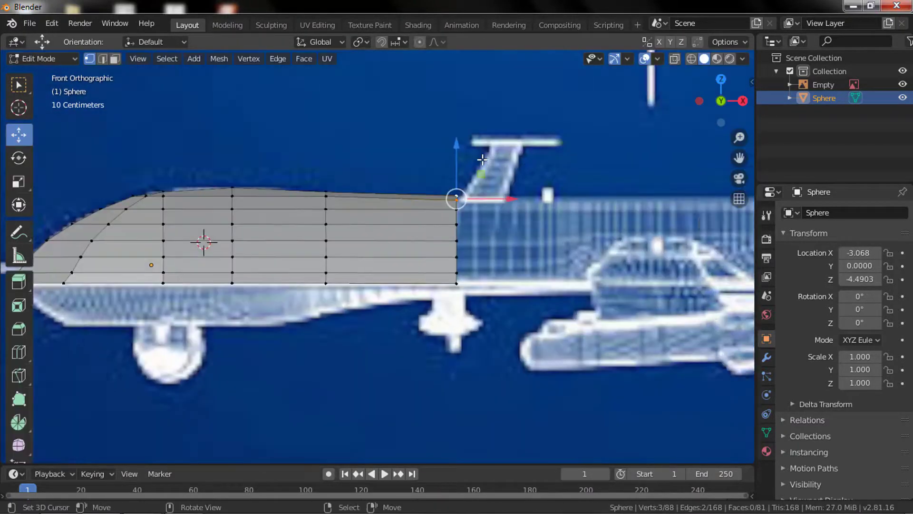
scroll(483, 160, up, 1)
shift+middle_drag(482, 160, 380, 179)
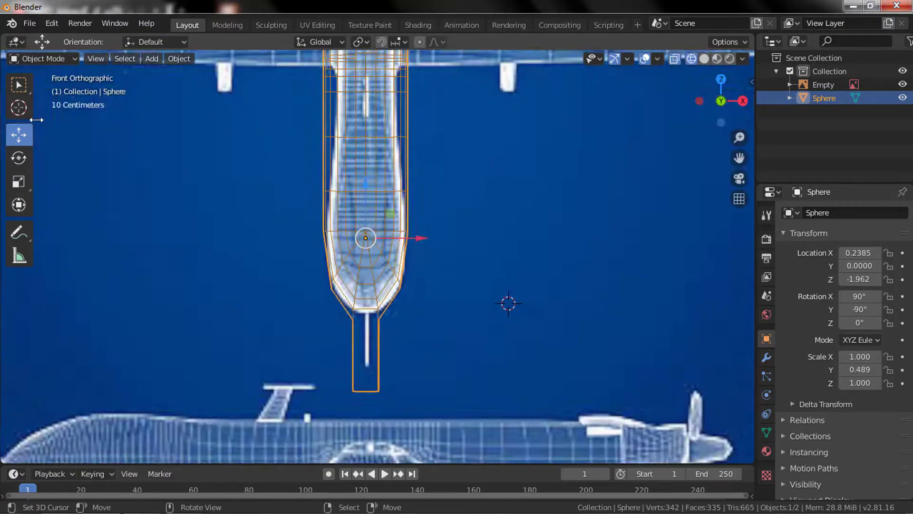
Add a nine-sided cylinder at the fuselage tip and scale it down into a thin shaft
key(Tab)
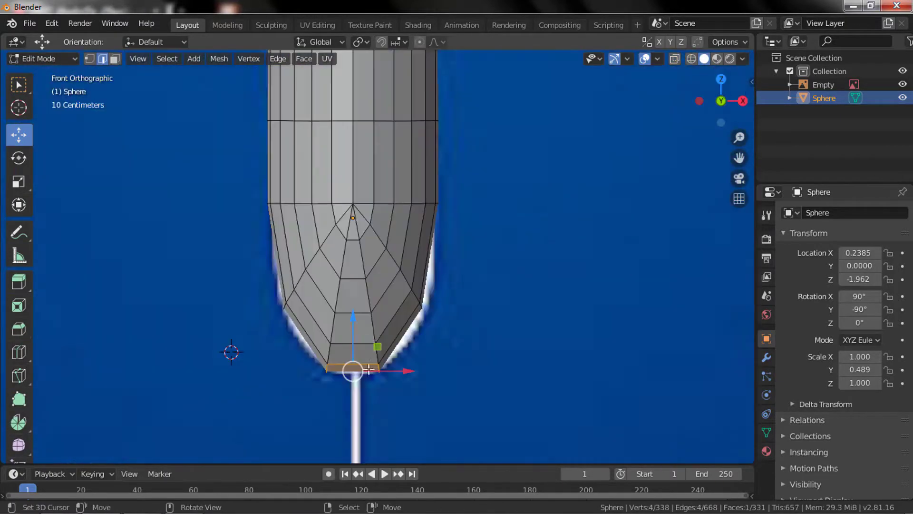
click(151, 59)
click(223, 125)
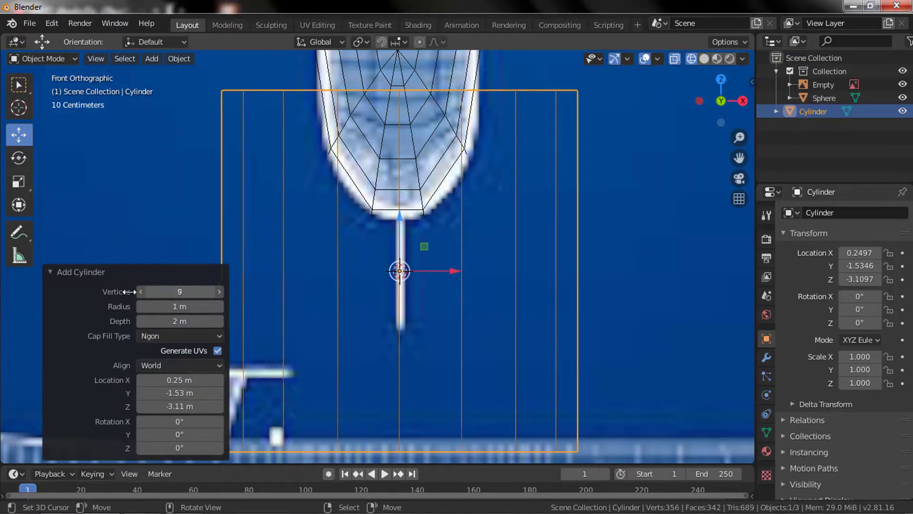
key(s)
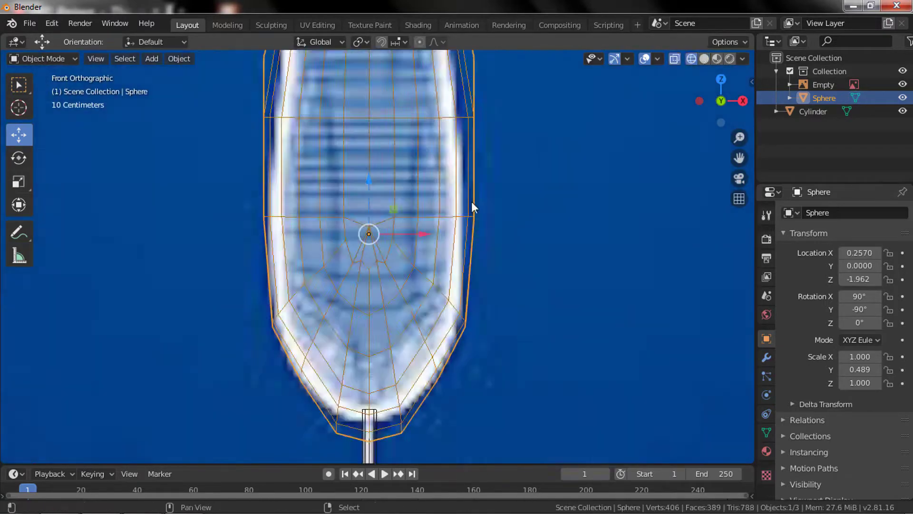
End circle selection and select a horizontal edge loop of the fuselage for extrusion
key(Escape)
alt+click(427, 259)
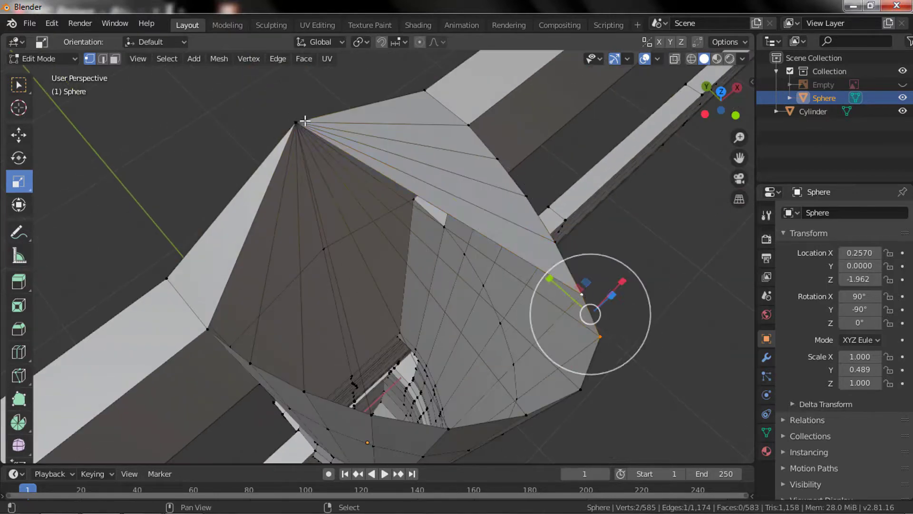
Move vertices around the wing-joint notch in a see-through front view
key(KP_1)
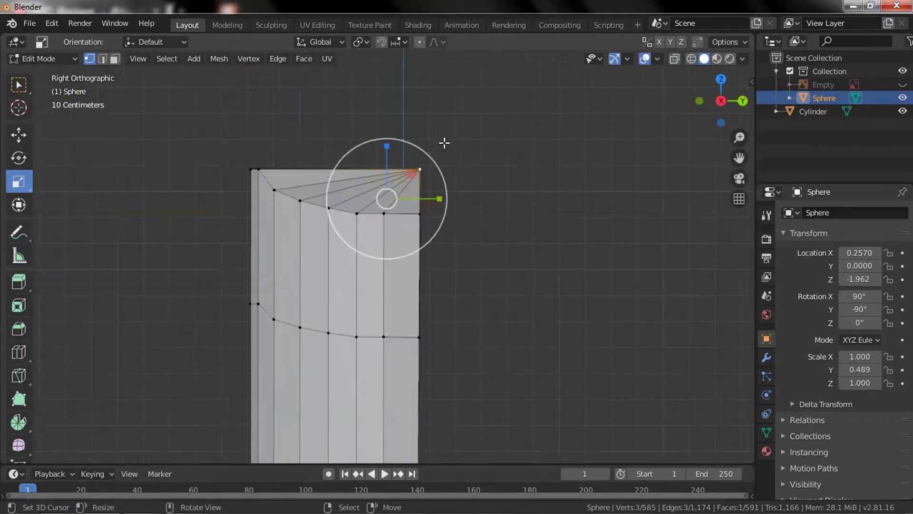
key(alt+z)
mouse_move(514, 179)
middle_down()
mouse_move(369, 217)
mouse_move(366, 200)
middle_up()
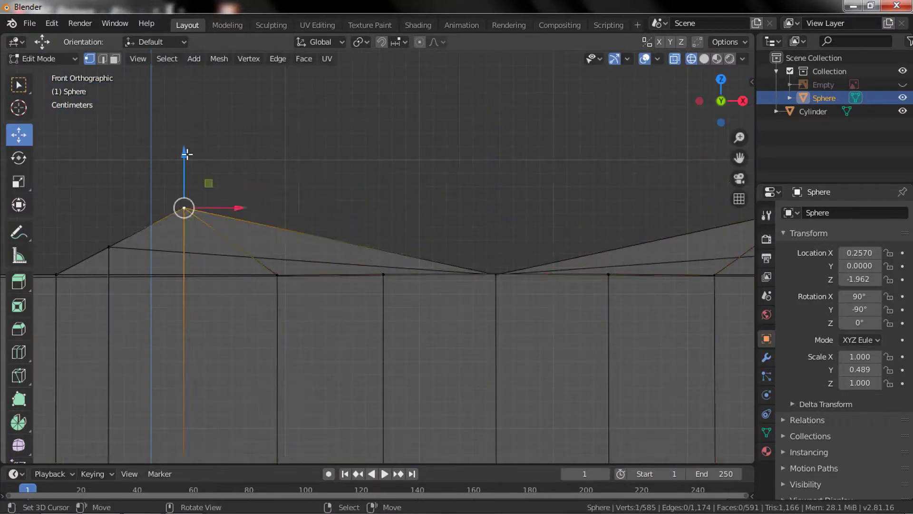
click(363, 209)
middle_drag(364, 209, 664, 238)
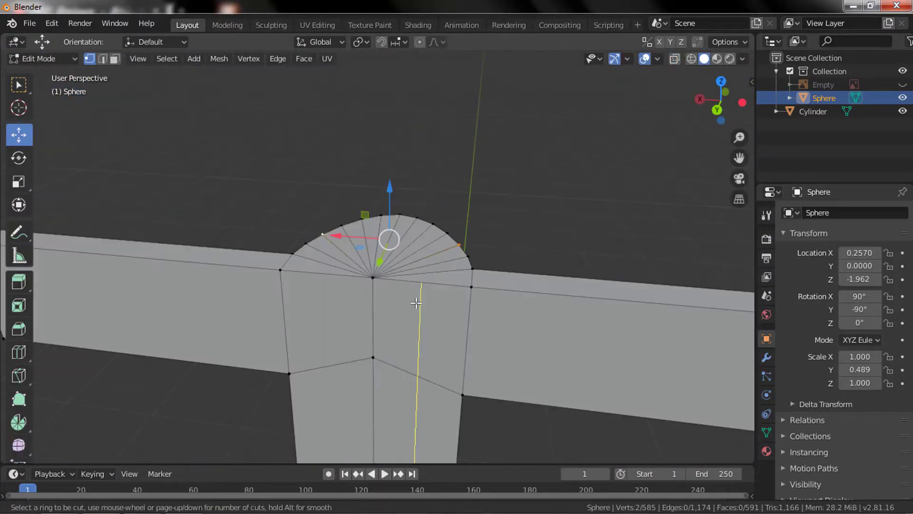
middle_drag(416, 303, 447, 305)
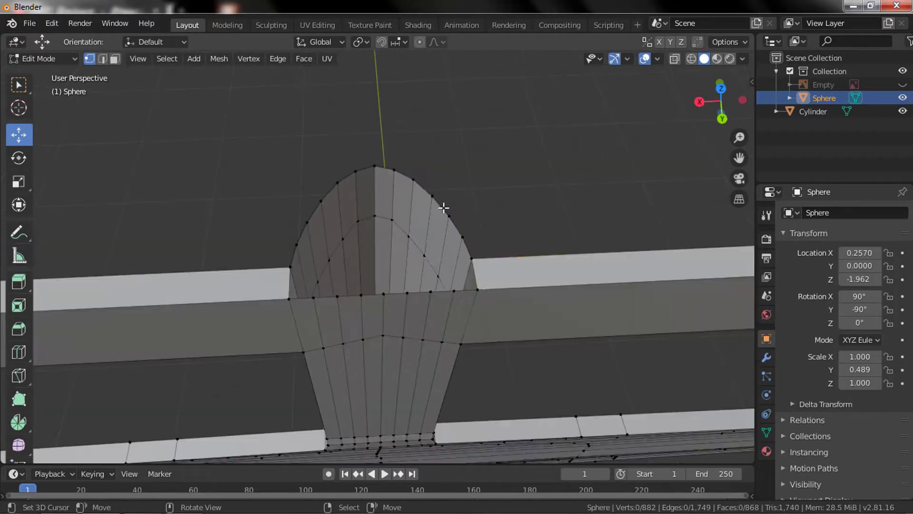
Fill the notch with new faces in two passes, then select the vertical face band
key(f)
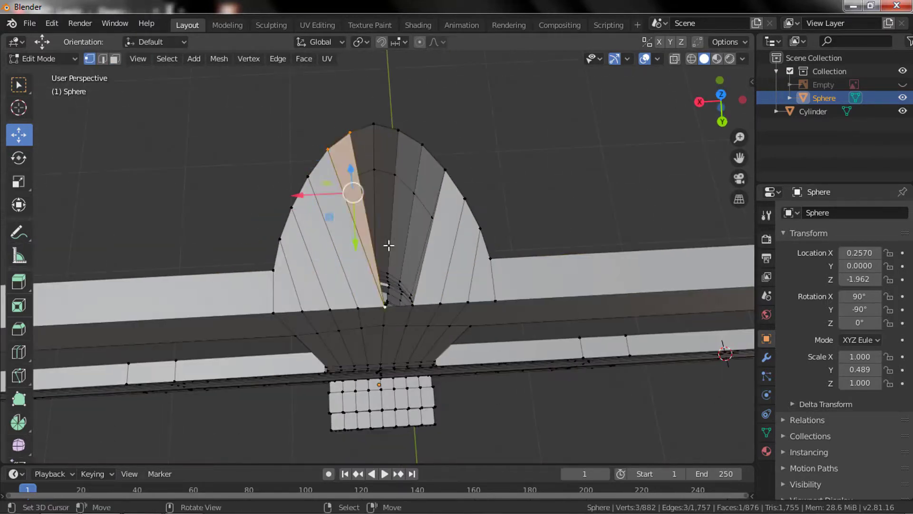
middle_drag(361, 275, 385, 157)
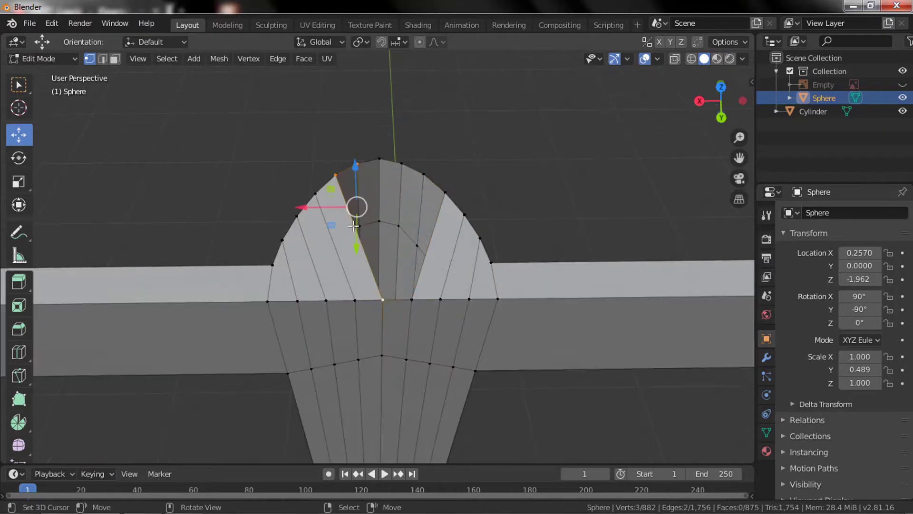
key(f)
middle_drag(458, 240, 414, 379)
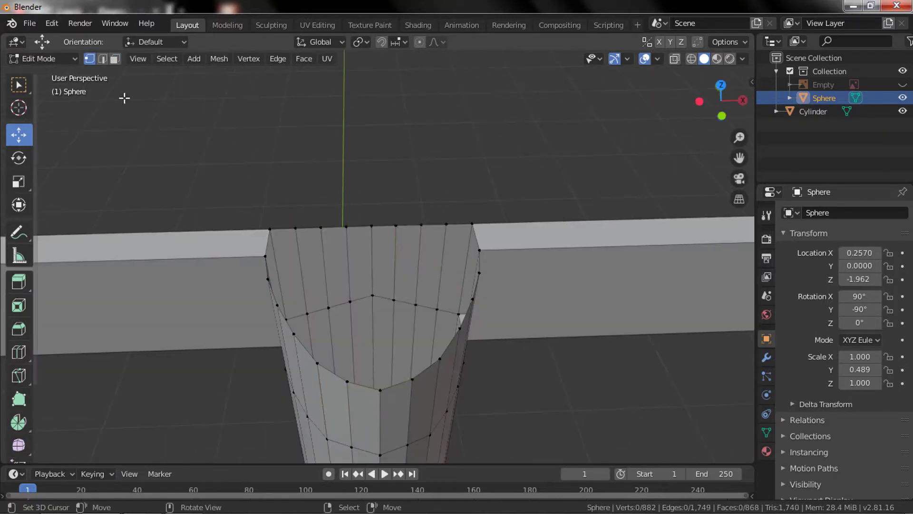
click(456, 324)
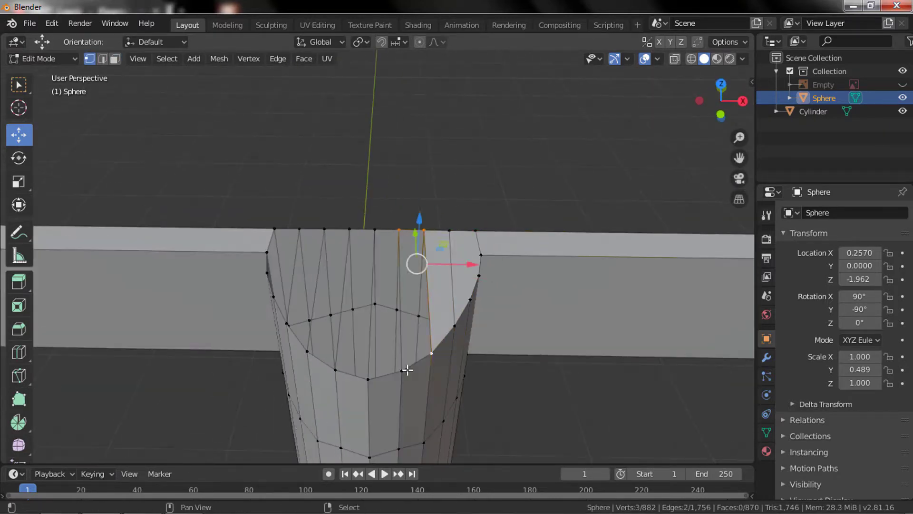
ctrl+click(312, 227)
key(KP_1)
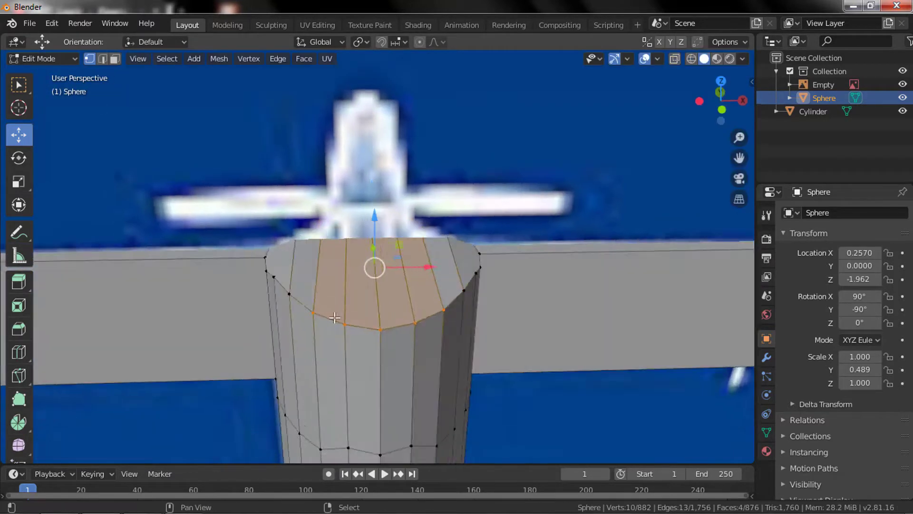
Raise the fuselage's top ring slightly in the front view
middle_drag(380, 224, 457, 371)
key(KP_1)
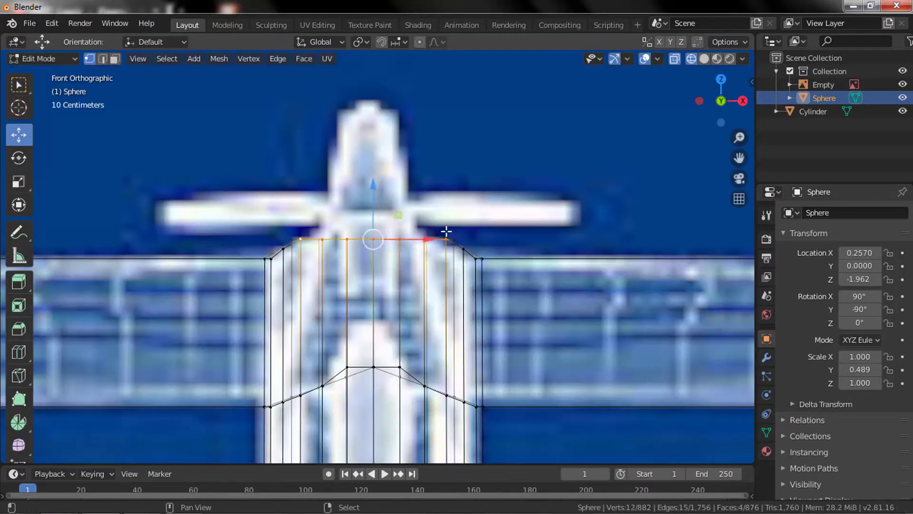
key(a)
scroll(381, 257, down, 5)
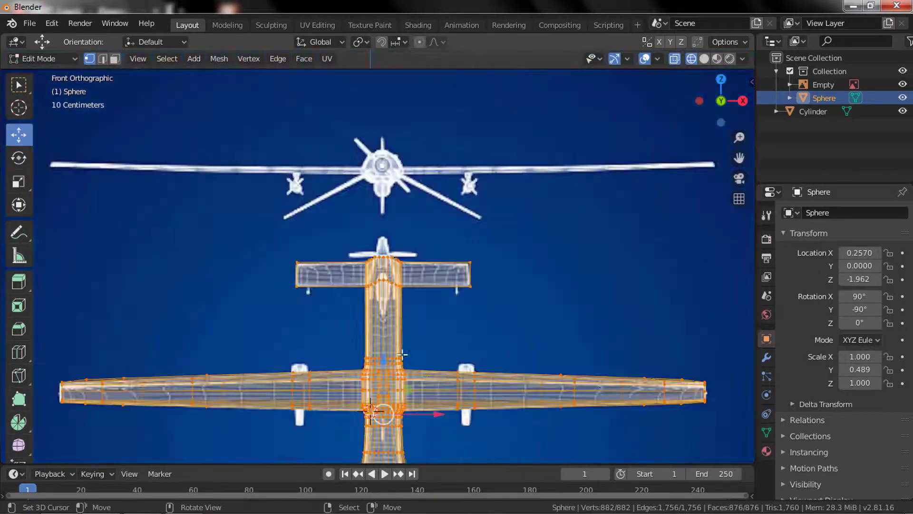
scroll(381, 257, up, 5)
key(3)
Extrude the top strip of four faces and scale it into a narrower tip
alt+click(529, 247)
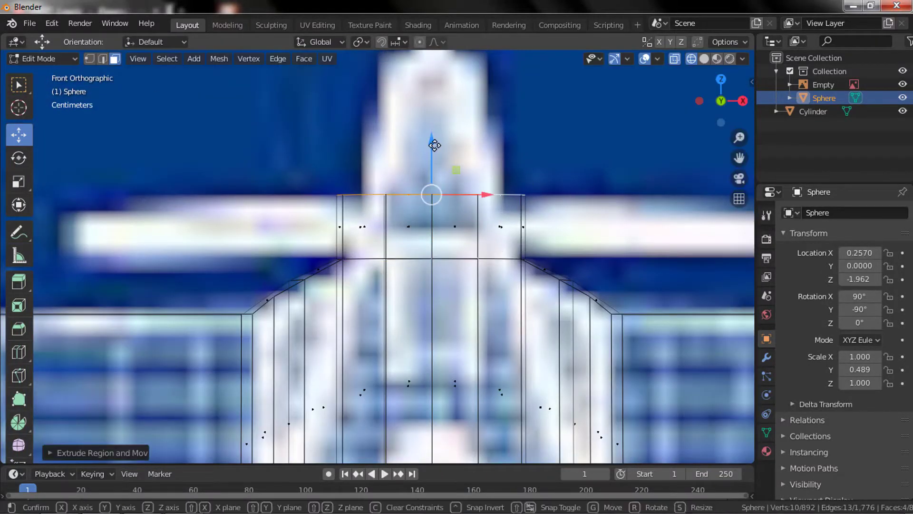
click(462, 173)
key(s)
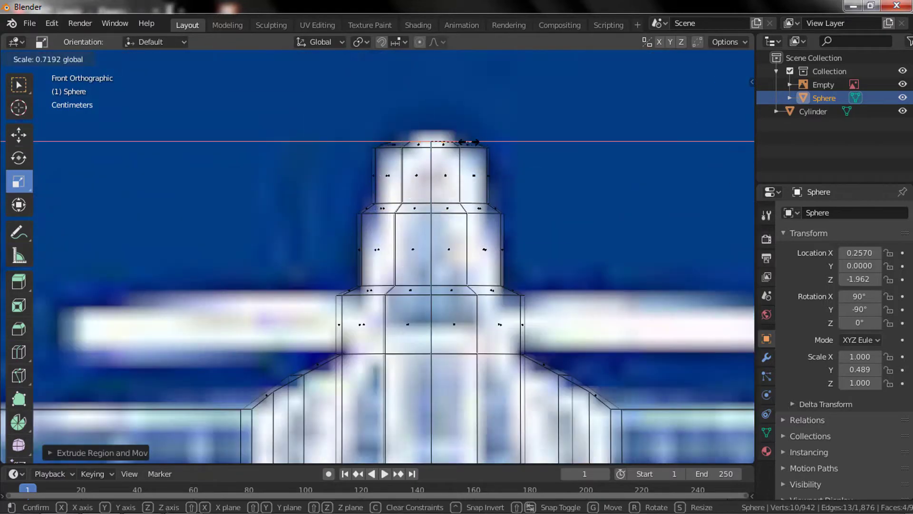
click(469, 142)
Nudge the thin cylinder into place and rotate it 90° about Y (ry90)
key(c)
middle_drag(493, 241, 403, 245)
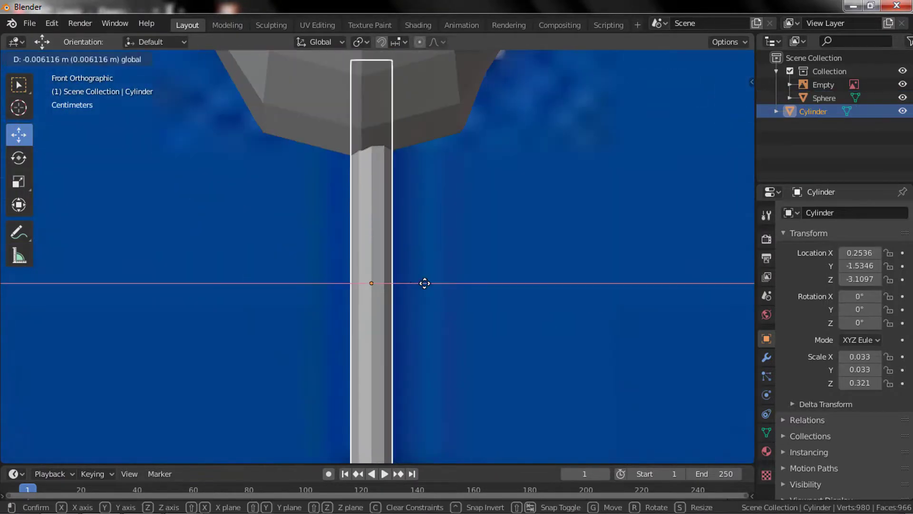
click(425, 283)
scroll(459, 281, down, 4)
scroll(434, 281, down, 2)
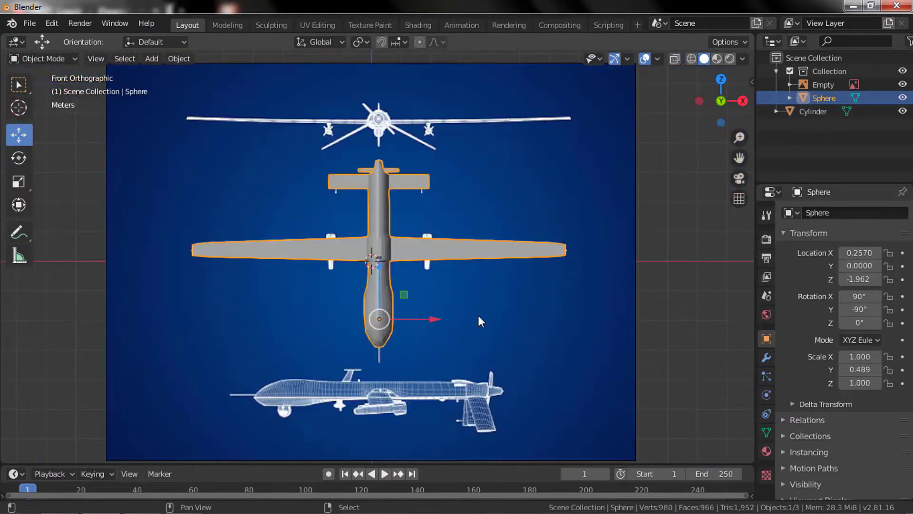
key(ctrl+z)
key(alt+z)
text(ry90)
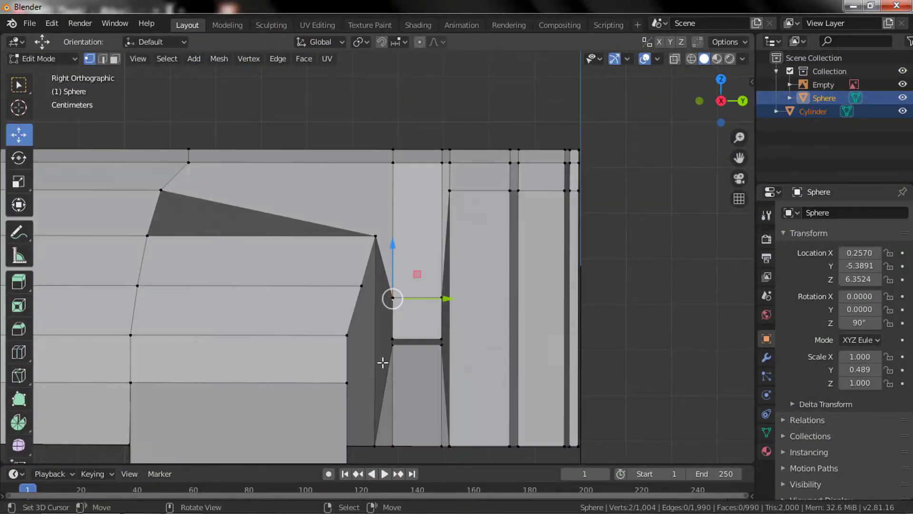
Extrude the two top vertices upward to start the neck above the dome
drag(392, 252, 393, 153)
key(alt+z)
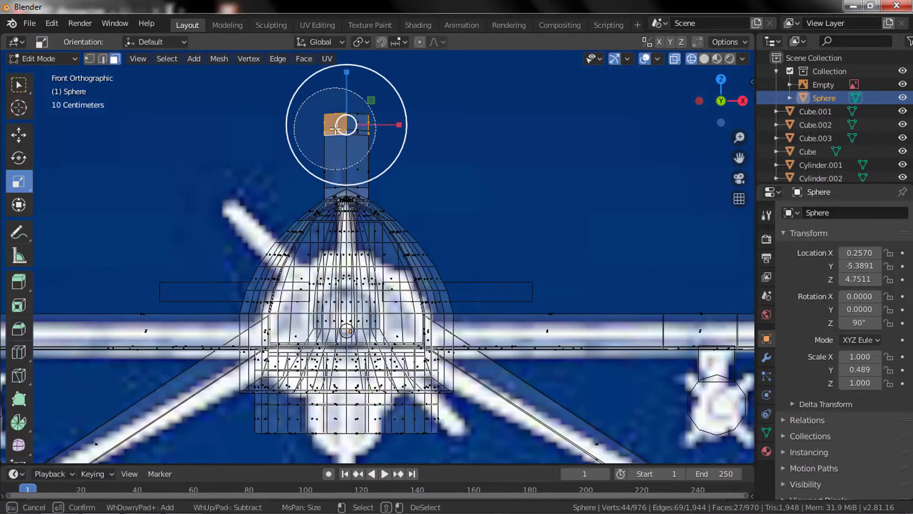
Select and move the neck and dome top, then review the joined drone from side and nose
drag(335, 128, 279, 232)
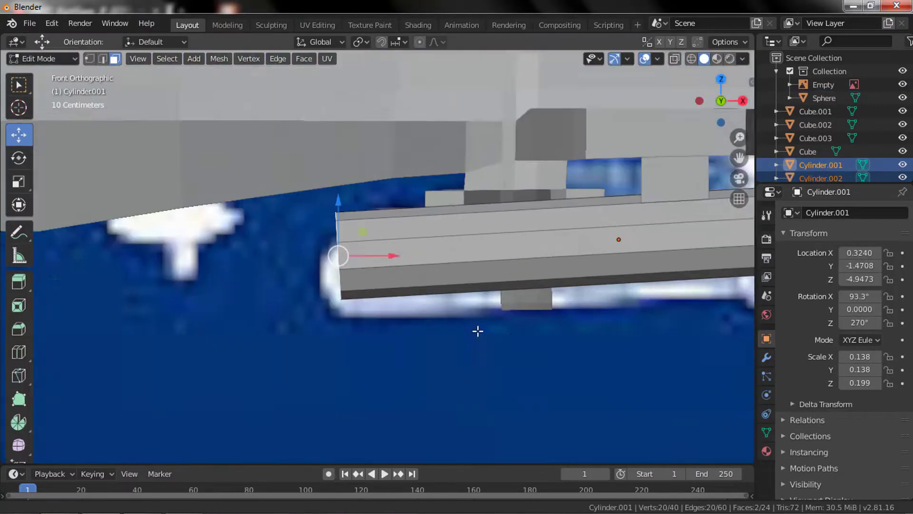
middle_drag(322, 215, 24, 229)
key(KP_3)
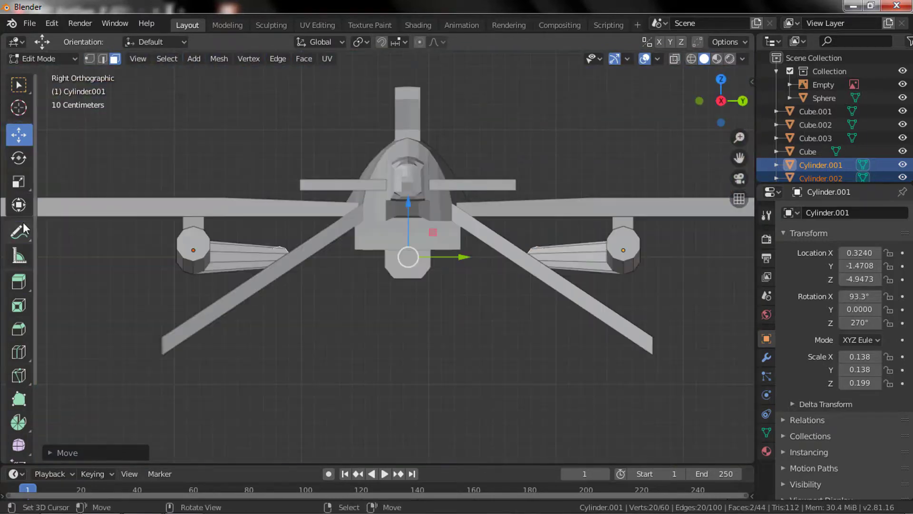
scroll(498, 257, up, 4)
middle_drag(495, 306, 614, 359)
key(shift+z)
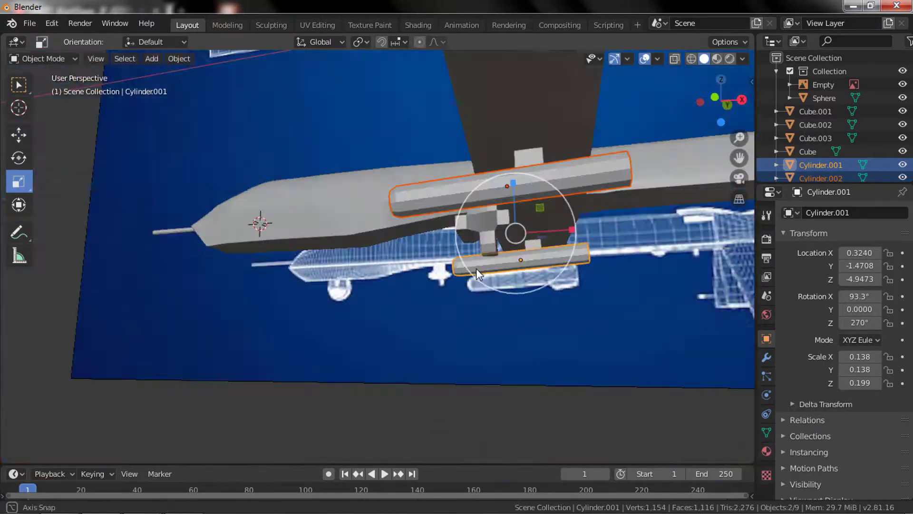
mouse_move(476, 268)
middle_down()
mouse_move(530, 311)
mouse_move(249, 401)
middle_up()
middle_drag(372, 416, 525, 339)
Paint-select faces on the drone's nose in a see-through side view
scroll(371, 328, up, 5)
key(1)
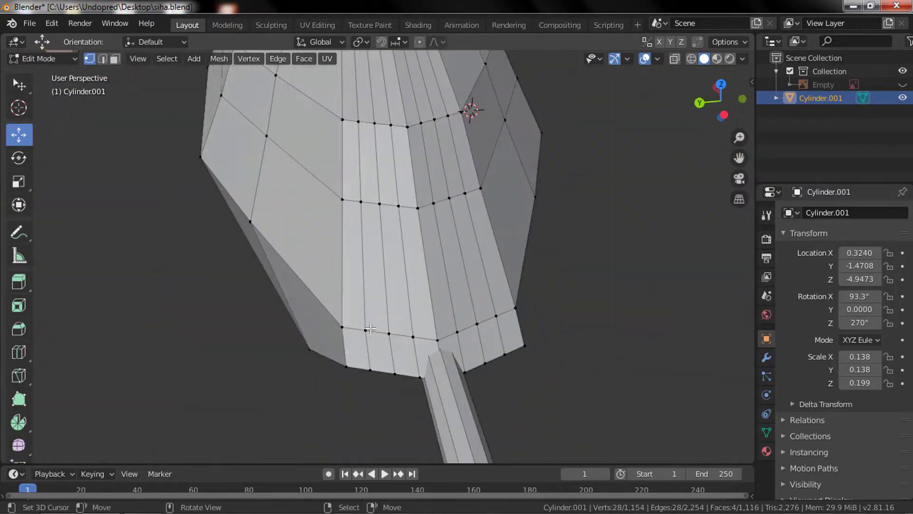
middle_drag(397, 239, 571, 435)
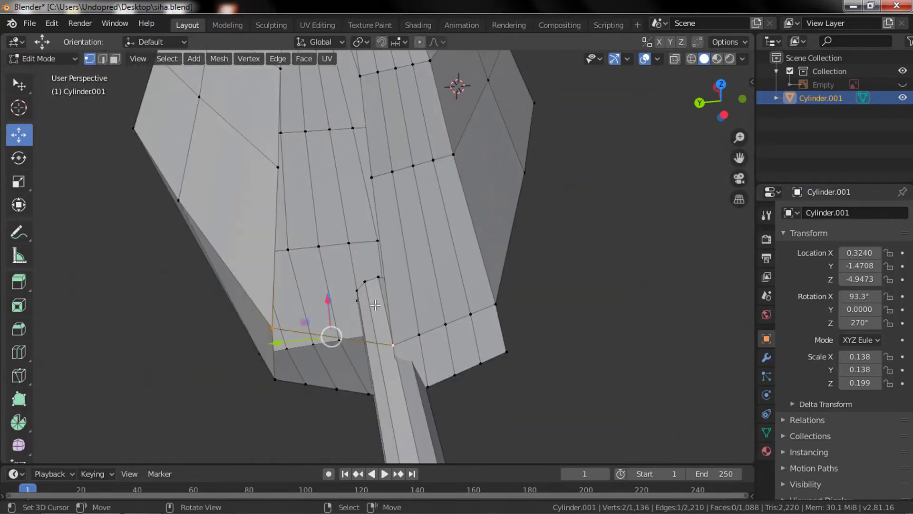
key(KP_3)
scroll(407, 113, down, 3)
key(alt+z)
key(3)
key(c)
key(Escape)
mouse_move(407, 113)
middle_down()
mouse_move(238, 218)
mouse_move(429, 241)
mouse_move(412, 274)
middle_up()
key(alt+z)
Clear the selection and pick two overlapping vertices on the nose
key(1)
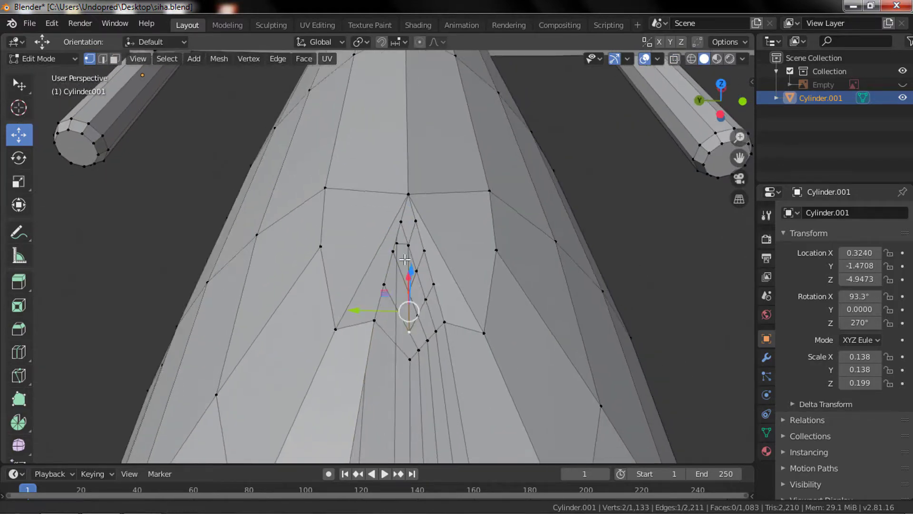
key(a)
scroll(388, 265, down, 5)
scroll(394, 190, up, 5)
key(alt+a)
mouse_move(394, 190)
middle_down()
mouse_move(371, 230)
mouse_move(376, 200)
middle_up()
click(384, 200)
scroll(376, 200, down, 2)
shift+click(376, 201)
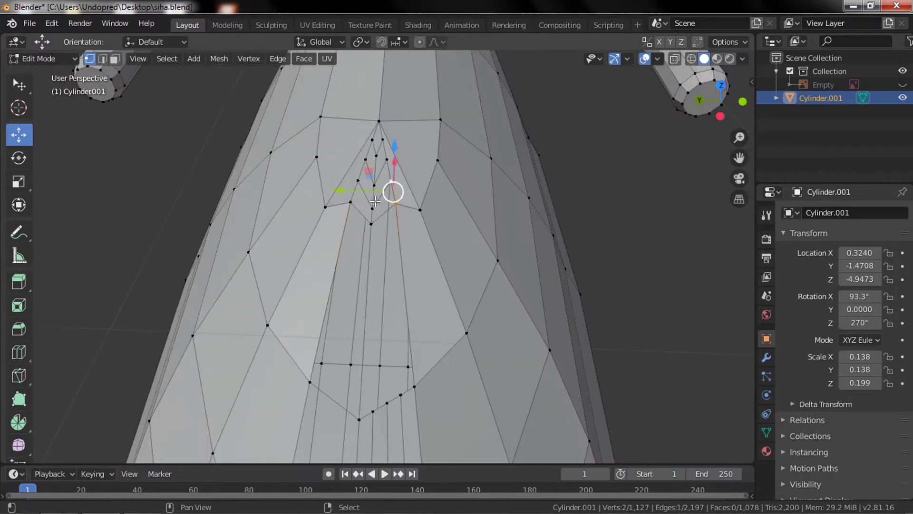
Merge the overlapping nose vertices and fill the gaps under the nose with faces
middle_drag(392, 384, 429, 285)
key(ctrl+z)
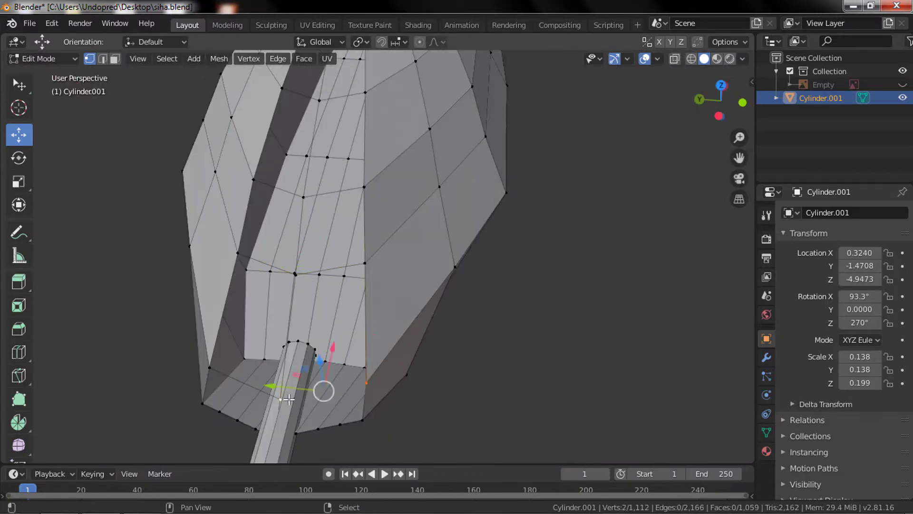
key(f)
middle_drag(467, 299, 334, 284)
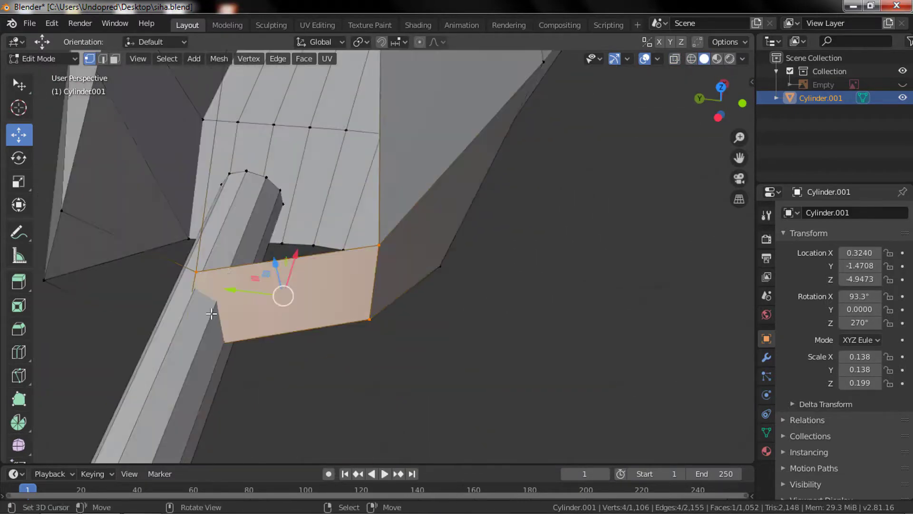
key(f)
key(f)
key(f)
middle_drag(389, 205, 366, 348)
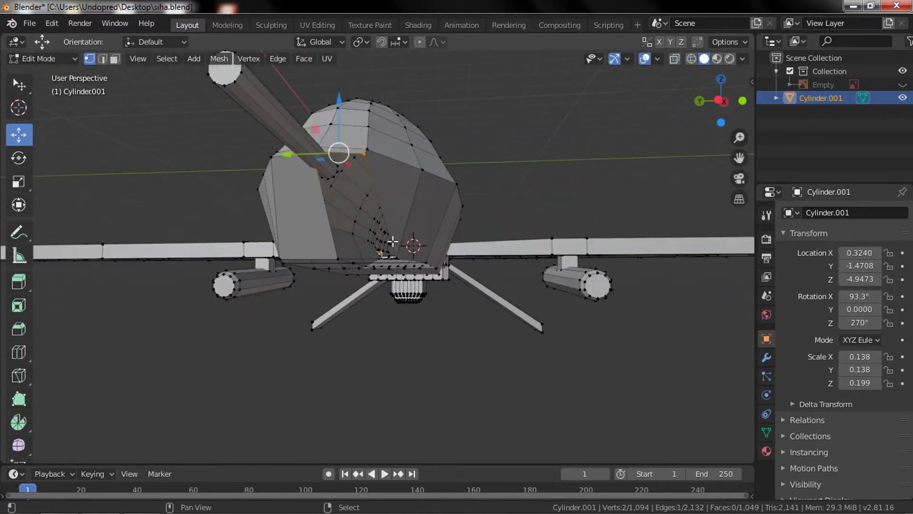
Delete stray vertices and loose geometry around the hull
key(ctrl+z)
middle_drag(477, 180, 422, 314)
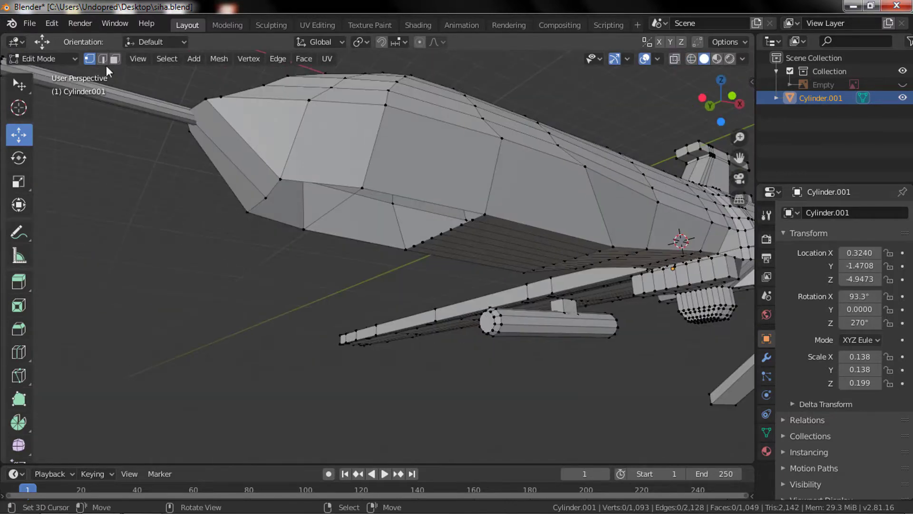
key(ctrl+z)
mouse_move(382, 152)
middle_down()
mouse_move(476, 228)
mouse_move(315, 257)
mouse_move(373, 248)
middle_up()
key(ctrl+z)
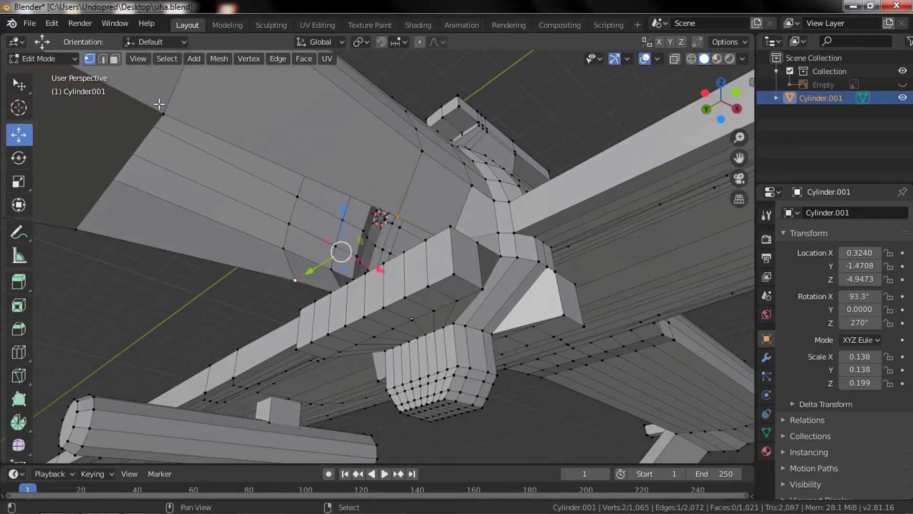
key(ctrl+z)
mouse_move(160, 103)
middle_down()
mouse_move(353, 490)
mouse_move(514, 124)
middle_up()
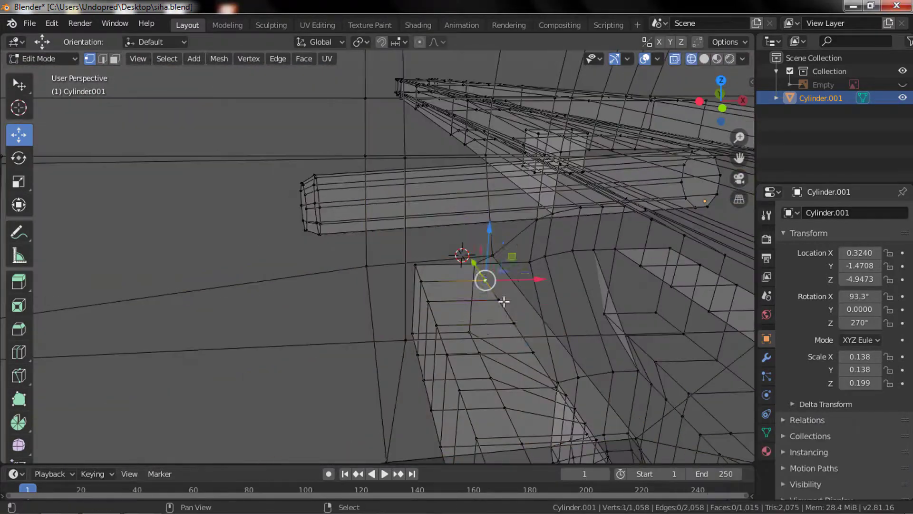
Remove stray vertices under the body and select the edge loop around the pod's base
key(ctrl+z)
middle_drag(504, 302, 362, 178)
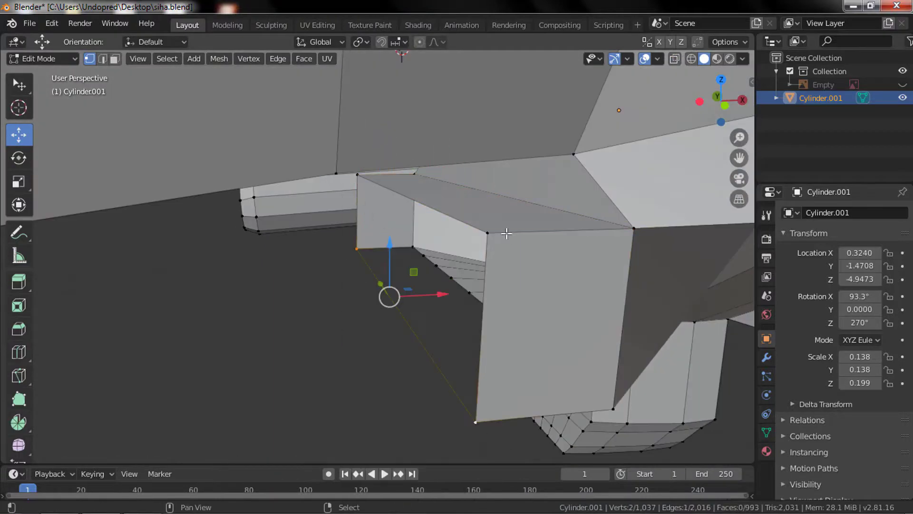
key(ctrl+z)
mouse_move(506, 233)
middle_down()
mouse_move(495, 195)
mouse_move(554, 172)
mouse_move(453, 281)
mouse_move(518, 348)
middle_up()
key(ctrl+z)
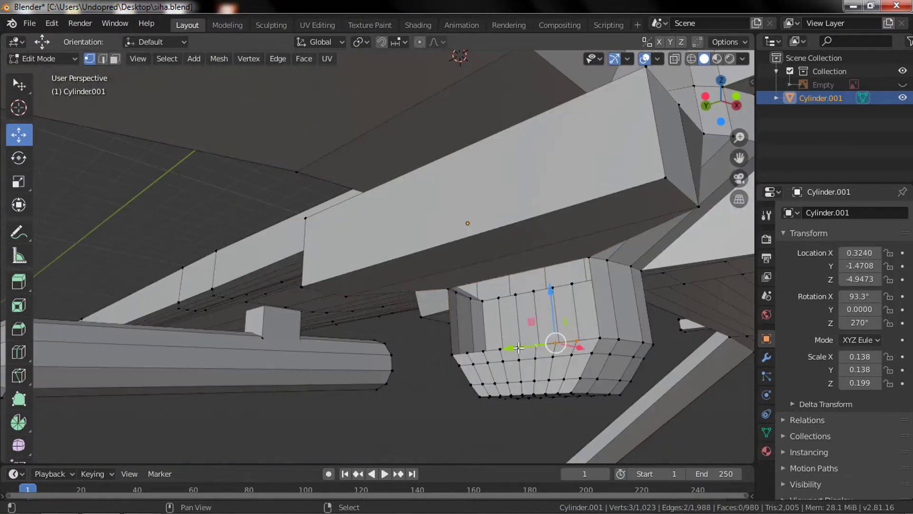
middle_drag(508, 303, 614, 363)
alt+click(613, 362)
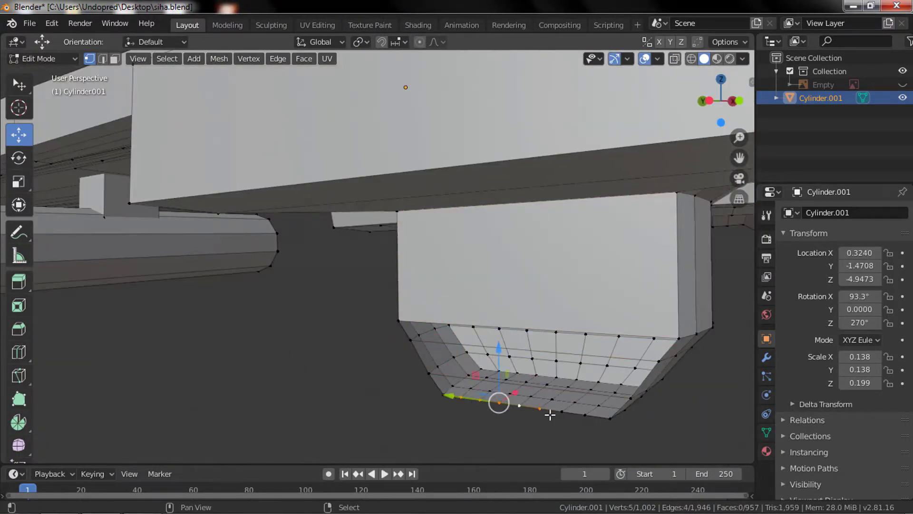
Rotate the whole drone 180° about its Y axis in Object Mode
key(Tab)
key(KP_3)
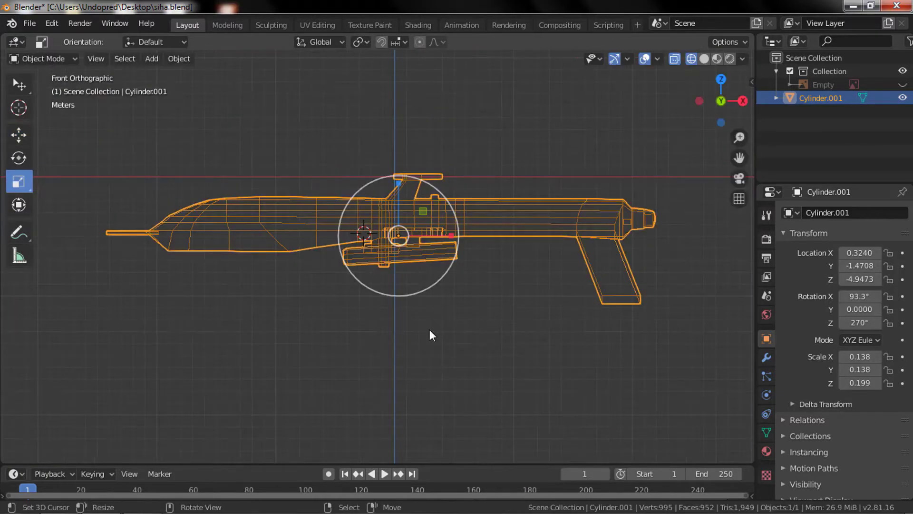
key(r)
key(y)
key(1)
key(8)
key(0)
key(Return)
Delete a band of hull faces in Edit Mode and inspect the trimmed edge
key(Tab)
middle_drag(619, 284, 437, 291)
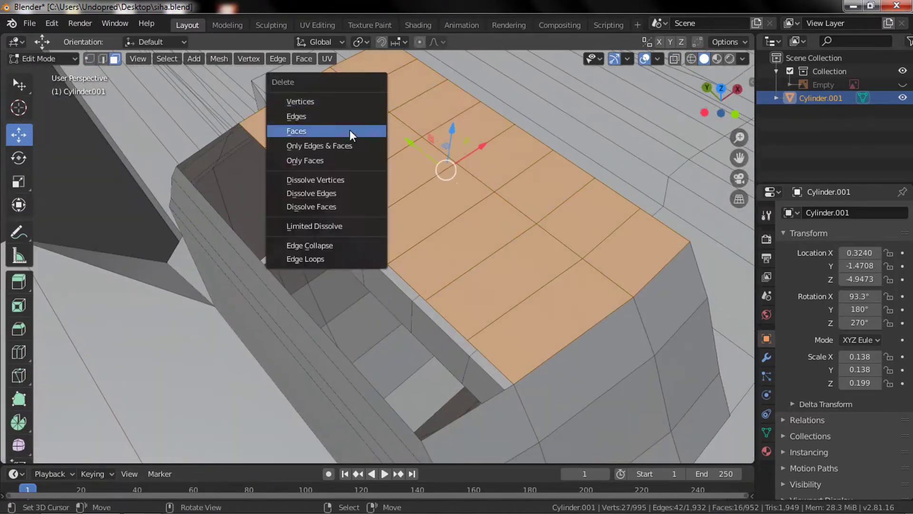
click(350, 131)
key(1)
middle_drag(350, 131, 391, 227)
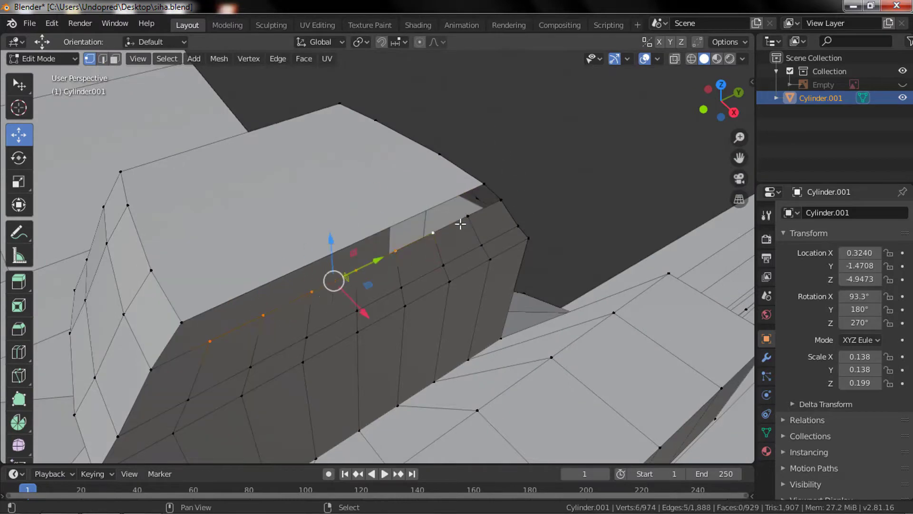
middle_drag(460, 224, 624, 168)
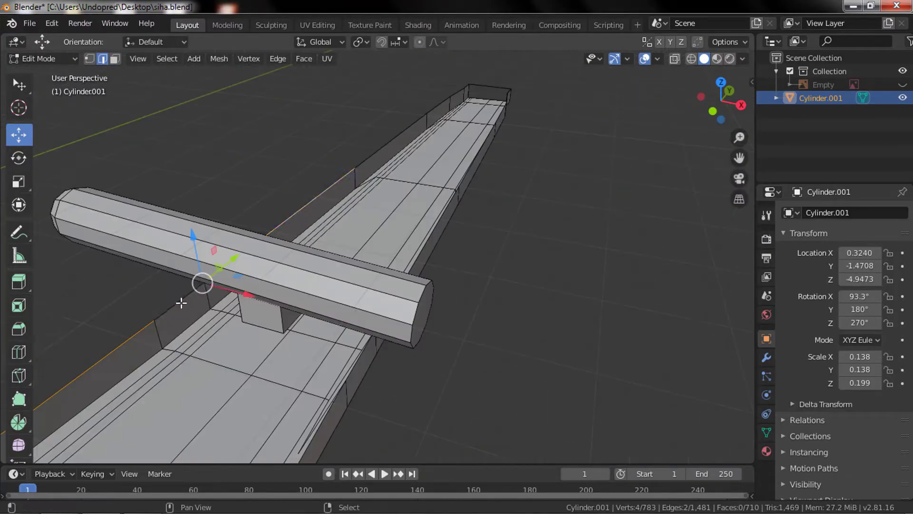
middle_drag(326, 144, 579, 325)
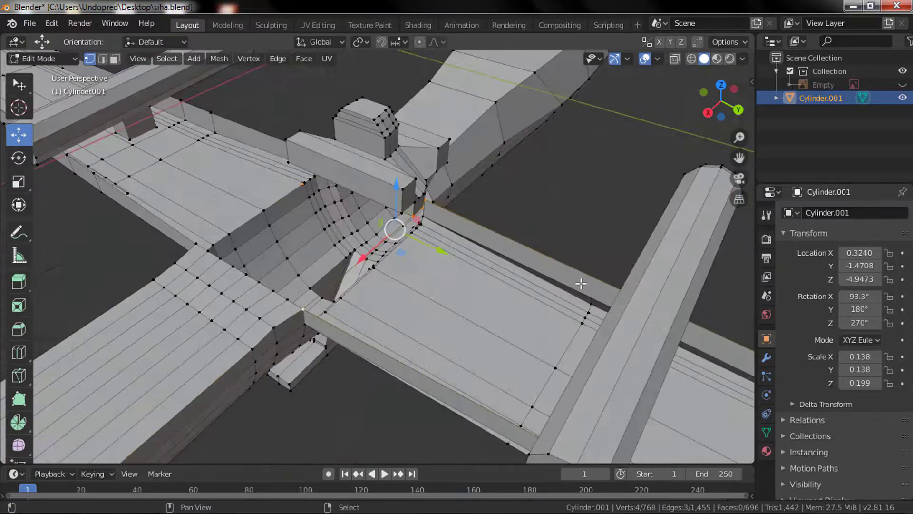
mouse_move(581, 284)
middle_down()
mouse_move(439, 362)
mouse_move(402, 158)
middle_up()
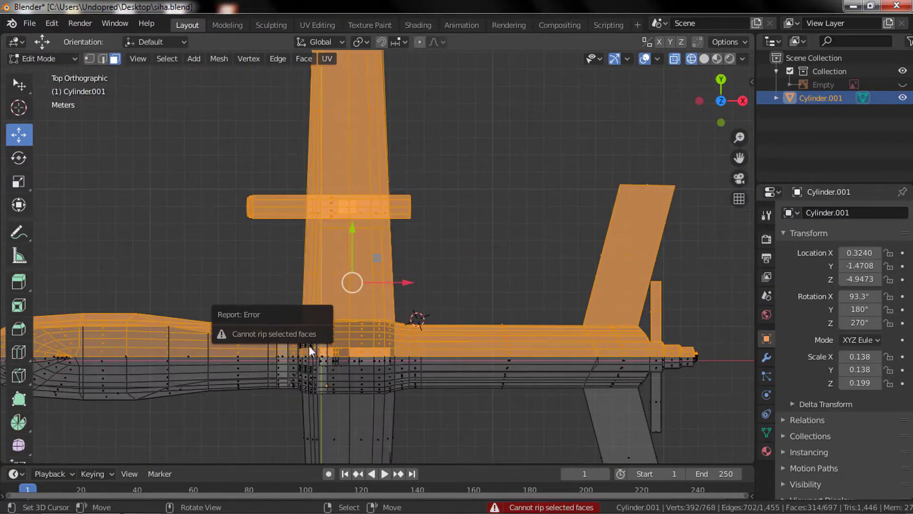
Clear the selection and orbit from top view to beneath the fuselage, previewing a loop cut
key(KP_7)
key(alt+a)
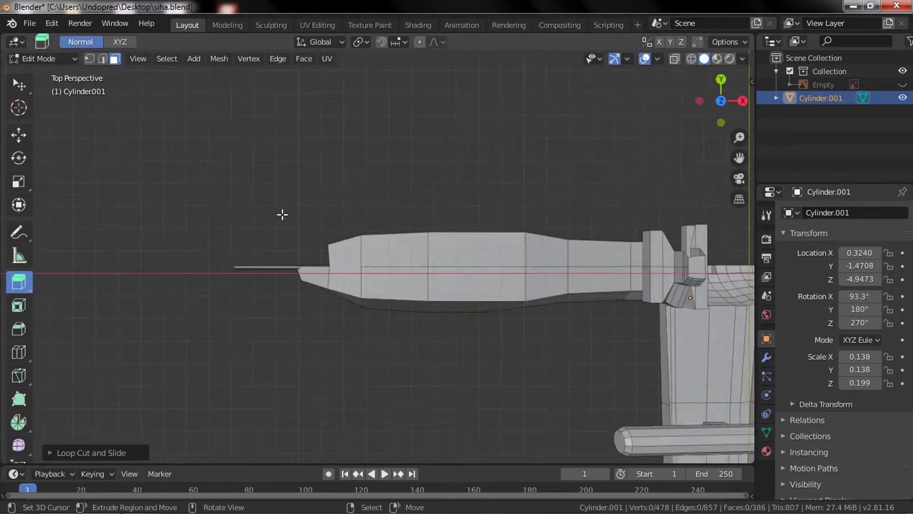
middle_drag(580, 273, 489, 314)
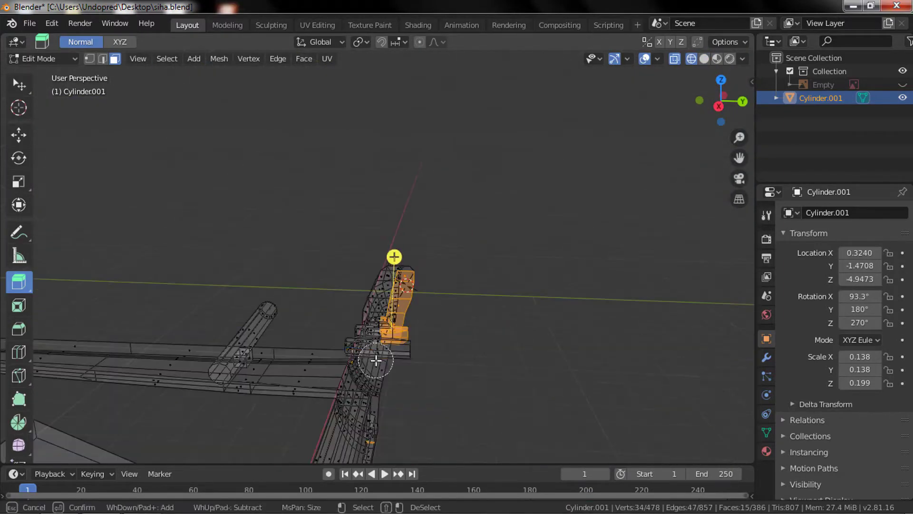
key(ctrl+z)
key(ctrl+r)
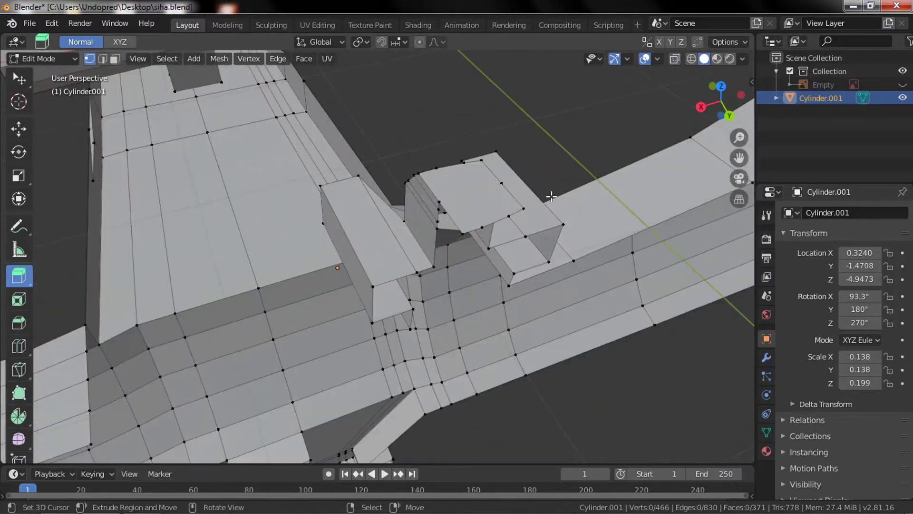
mouse_move(547, 198)
middle_down()
mouse_move(546, 125)
mouse_move(568, 251)
middle_up()
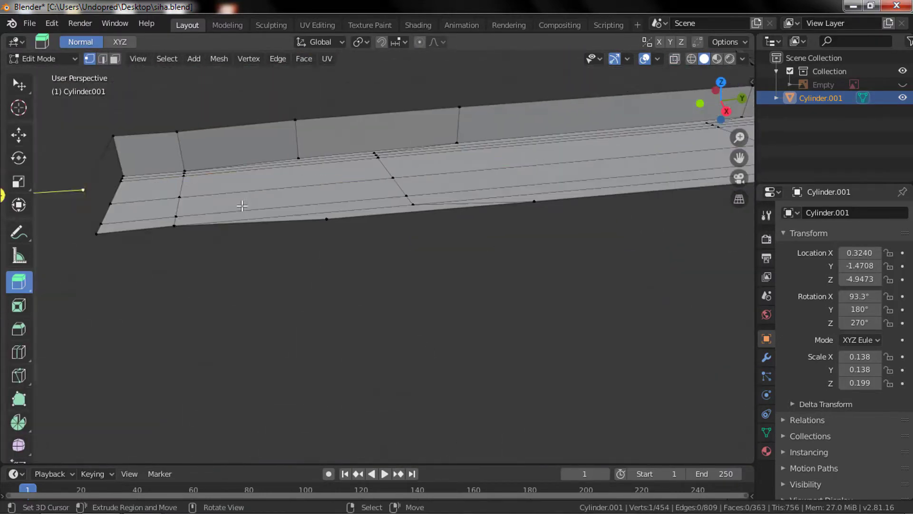
Delete the selected vertices and the two stray vertices along the wing edge
key(x)
click(148, 245)
middle_drag(465, 180, 404, 194)
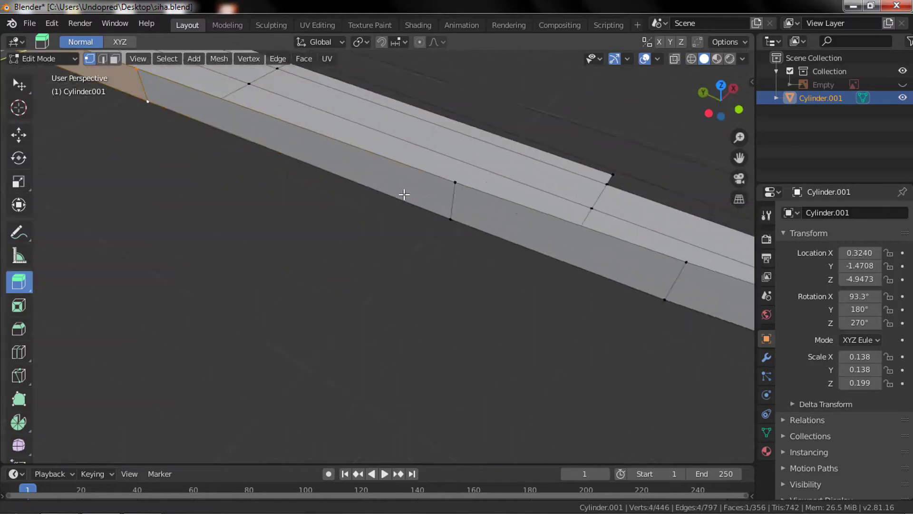
key(x)
click(438, 336)
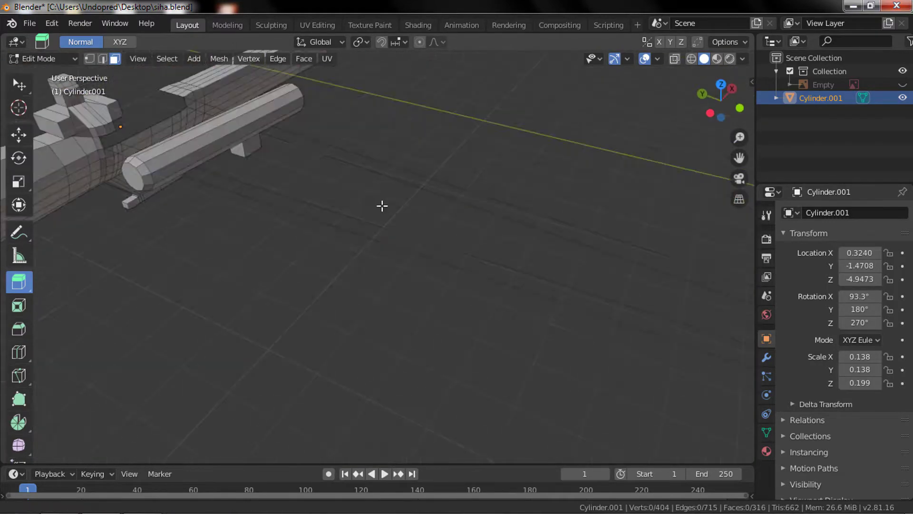
Fill new faces between the selected vertices at the wing joint
middle_drag(304, 257, 246, 199)
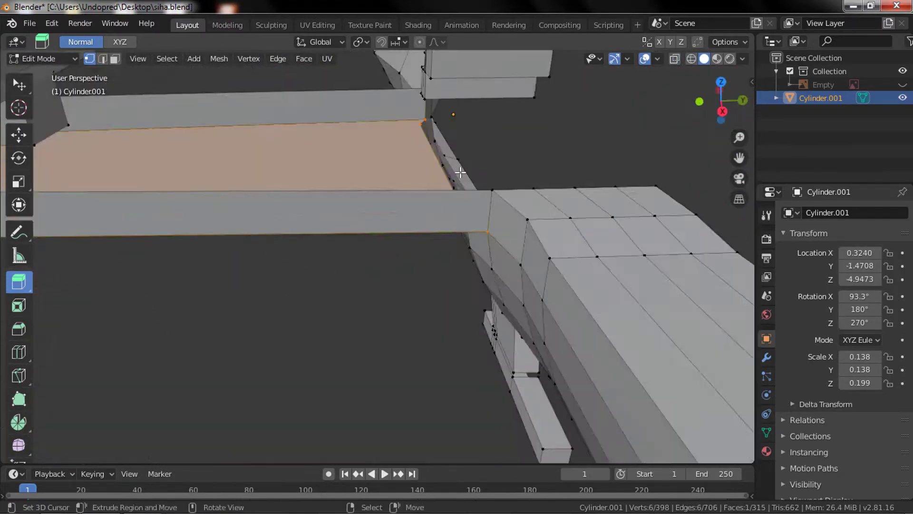
mouse_move(246, 199)
middle_down()
mouse_move(415, 291)
mouse_move(306, 286)
mouse_move(463, 245)
mouse_move(531, 252)
middle_up()
key(f)
key(f)
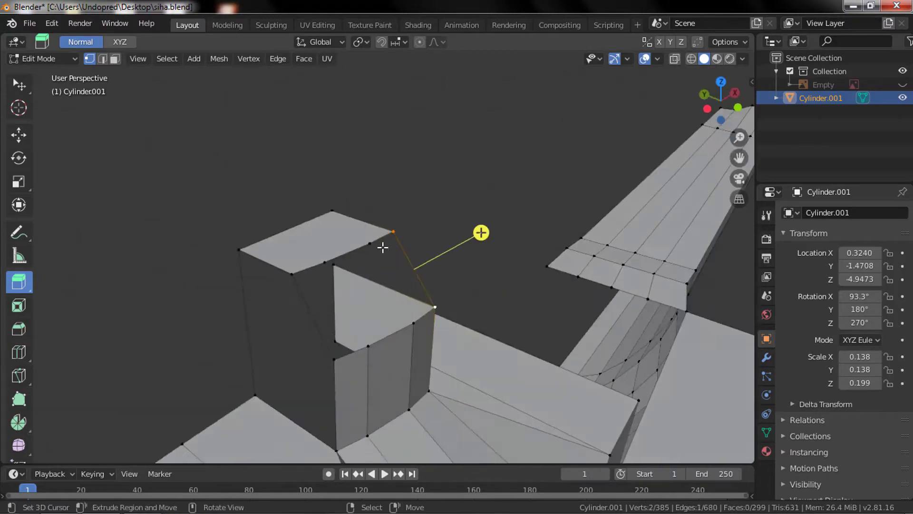
mouse_move(459, 249)
middle_down()
mouse_move(364, 220)
mouse_move(301, 320)
mouse_move(383, 347)
mouse_move(380, 418)
mouse_move(533, 413)
mouse_move(475, 381)
mouse_move(263, 182)
mouse_move(457, 326)
mouse_move(265, 313)
middle_up()
key(f)
Remove an unwanted face, fill the gap with a new face, and delete a stray vertex
key(x)
click(383, 352)
key(Tab)
key(Tab)
key(f)
key(x)
click(471, 378)
Delete the leftover vertices and faces, then select a single vertex at the joint
middle_drag(328, 271, 219, 371)
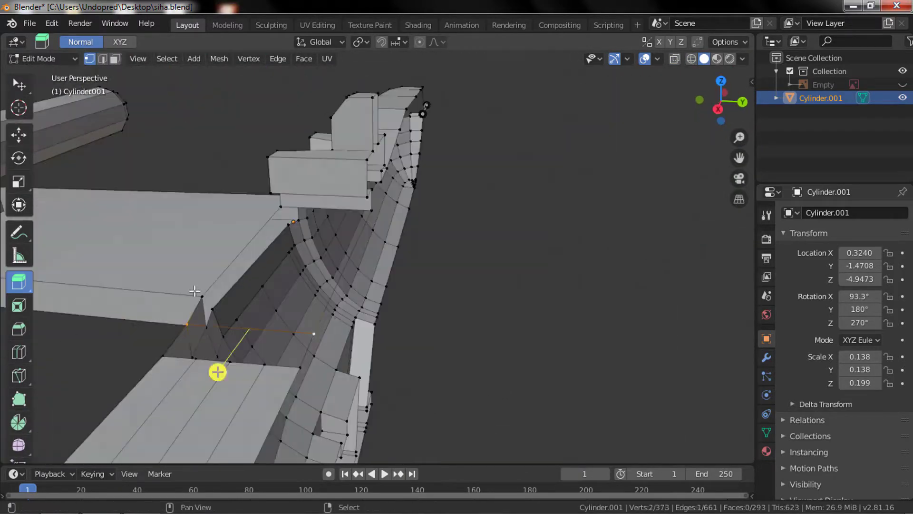
key(x)
click(228, 291)
click(256, 173)
mouse_move(228, 291)
middle_down()
mouse_move(256, 174)
mouse_move(476, 257)
middle_up()
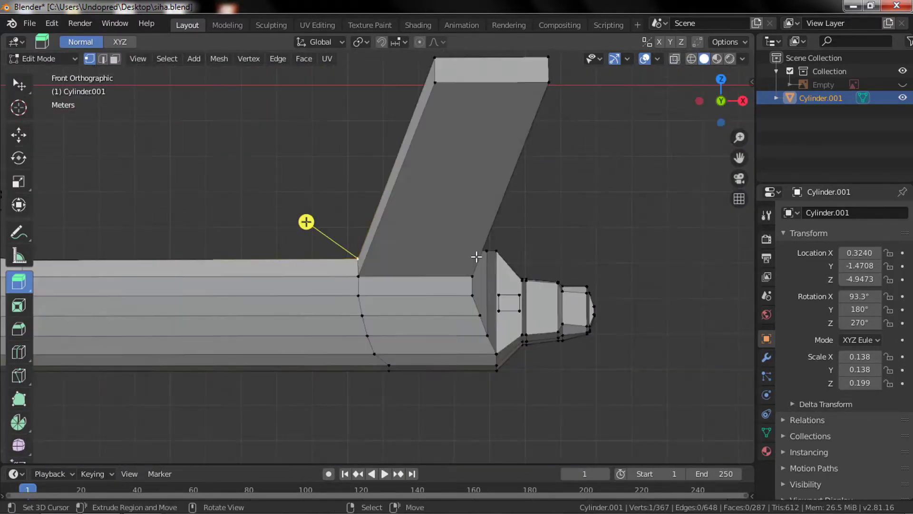
Move a fuselage vertex onto its neighbour to merge them
mouse_move(418, 267)
middle_down()
mouse_move(363, 241)
mouse_move(565, 187)
mouse_move(129, 330)
middle_up()
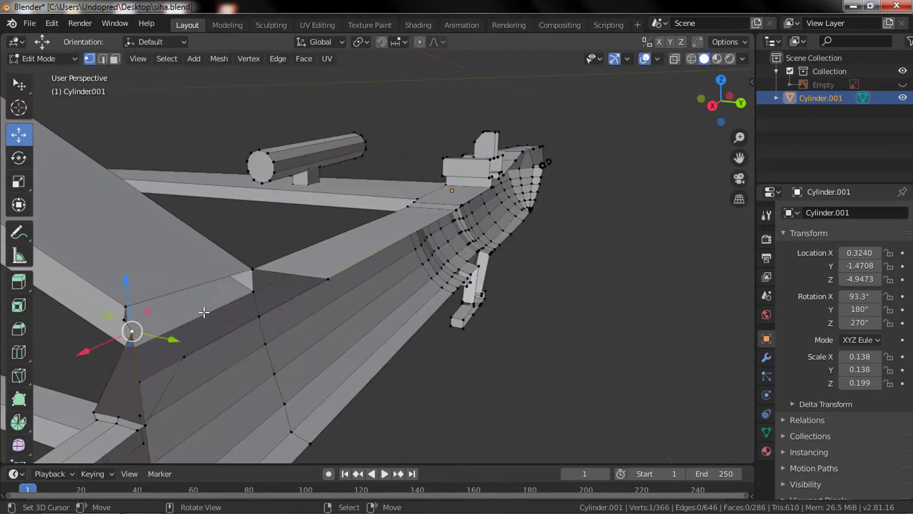
click(211, 335)
mouse_move(212, 335)
alt+middle_down()
mouse_move(550, 261)
mouse_move(490, 269)
alt+middle_up()
key(g)
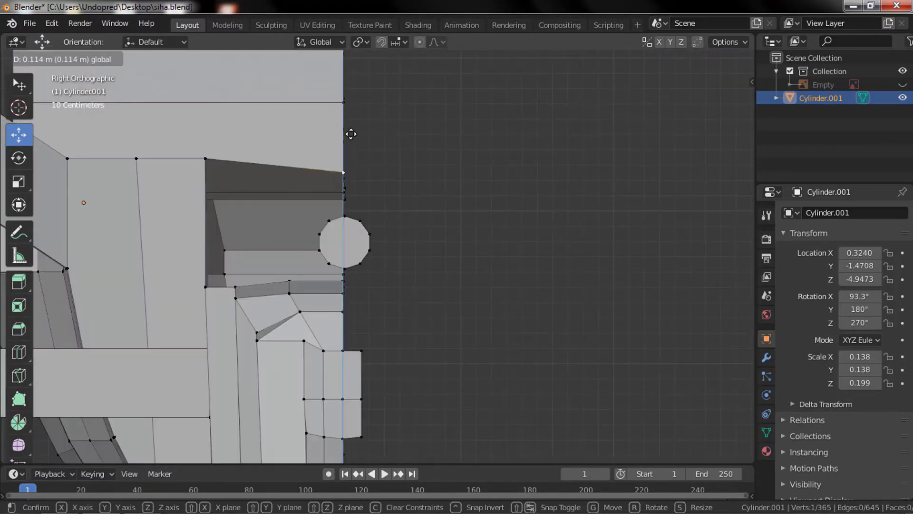
click(331, 163)
mouse_move(331, 163)
middle_down()
mouse_move(438, 249)
mouse_move(365, 223)
middle_up()
Add a loop cut across the body and nudge the selected vertex into place
key(ctrl+r)
click(365, 223)
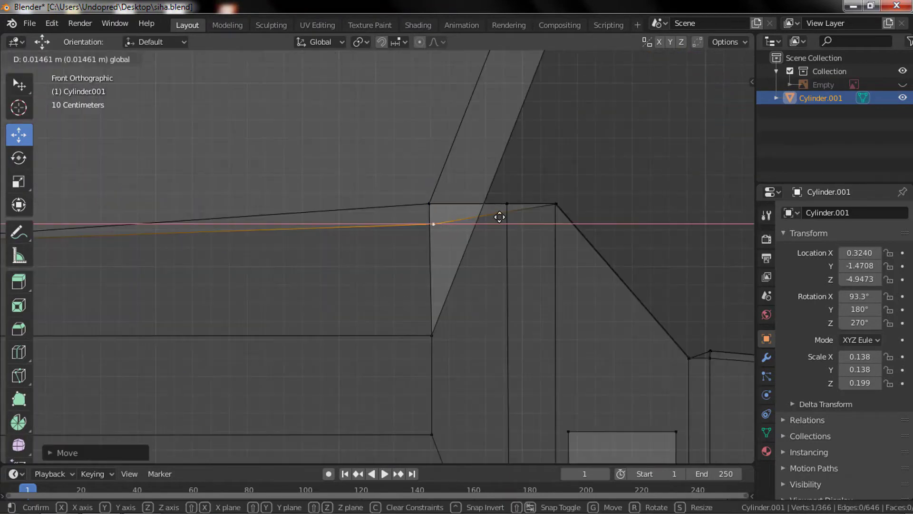
drag(496, 218, 504, 224)
mouse_move(504, 224)
middle_down()
mouse_move(534, 233)
mouse_move(351, 296)
mouse_move(187, 265)
mouse_move(199, 275)
mouse_move(388, 271)
mouse_move(239, 276)
mouse_move(276, 314)
mouse_move(435, 236)
middle_up()
Try filling a face at the selected edges, then undo it
key(f)
key(g)
key(f)
key(ctrl+z)
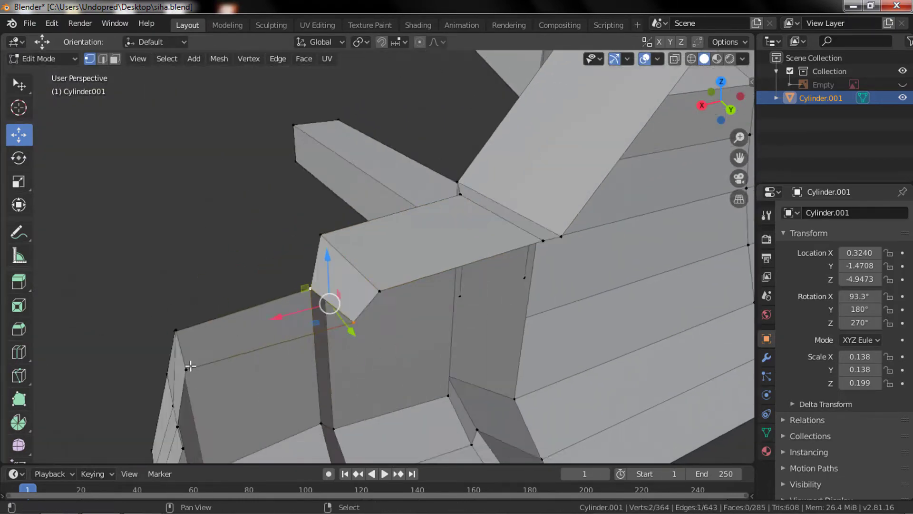
middle_drag(190, 365, 422, 291)
Fill a triangular face between three corner vertices and reposition them in right side view
shift+click(611, 301)
key(f)
mouse_move(373, 363)
middle_down()
mouse_move(491, 279)
mouse_move(560, 357)
middle_up()
key(KP_3)
key(g)
click(491, 280)
Fill faces to close the remaining gap and hole at the joint
key(f)
mouse_move(269, 401)
middle_down()
mouse_move(388, 238)
mouse_move(424, 147)
mouse_move(434, 208)
mouse_move(414, 273)
middle_up()
click(387, 238)
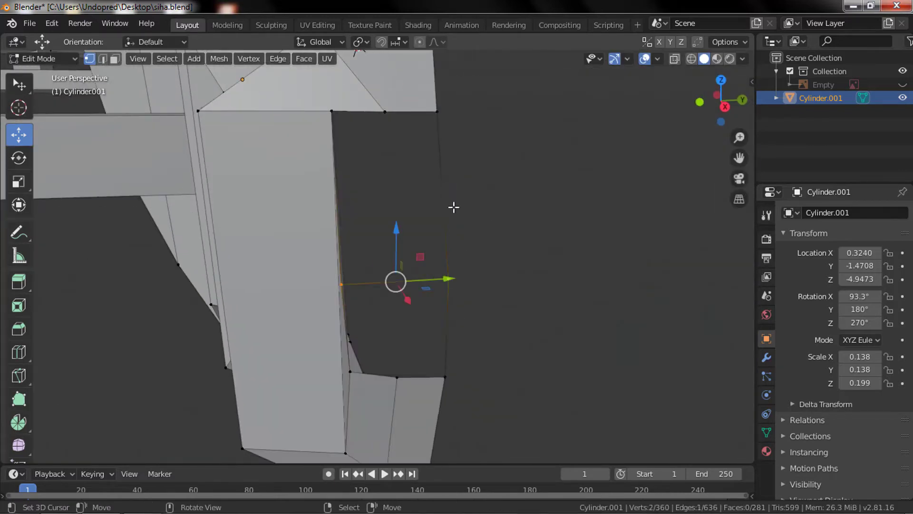
key(f)
mouse_move(453, 341)
middle_down()
mouse_move(433, 224)
mouse_move(459, 337)
mouse_move(428, 225)
mouse_move(430, 243)
middle_up()
Extend the selection and zoom in on the corner vertices
shift+click(428, 226)
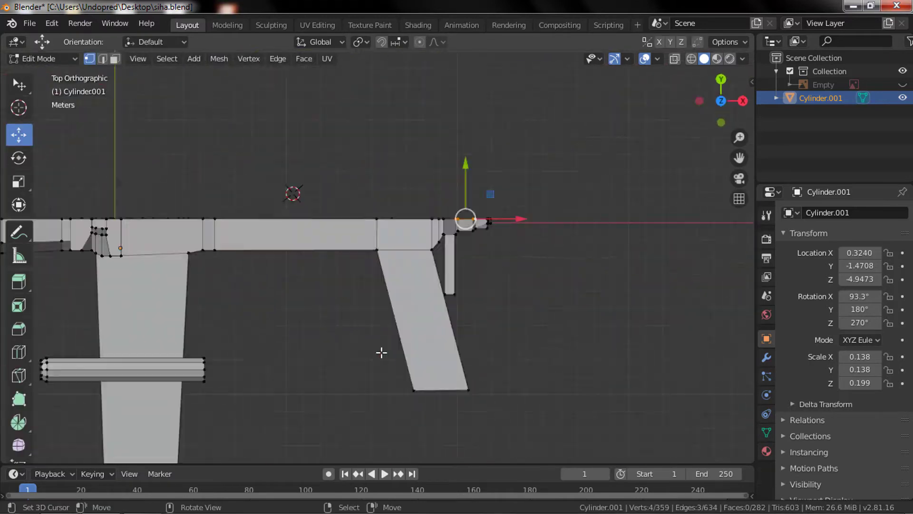
shift+middle_drag(382, 352, 549, 200)
scroll(524, 271, up, 5)
shift+middle_drag(523, 271, 415, 272)
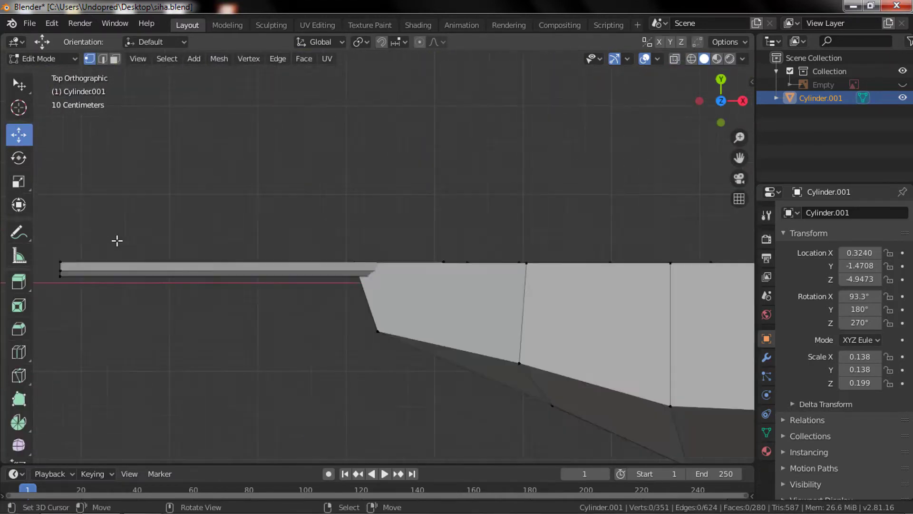
Select the whole mesh and rotate it 90° about the Y axis
key(a)
key(KP_Decimal)
key(r)
key(y)
key(9)
key(0)
key(Return)
key(KP_1)
key(Return)
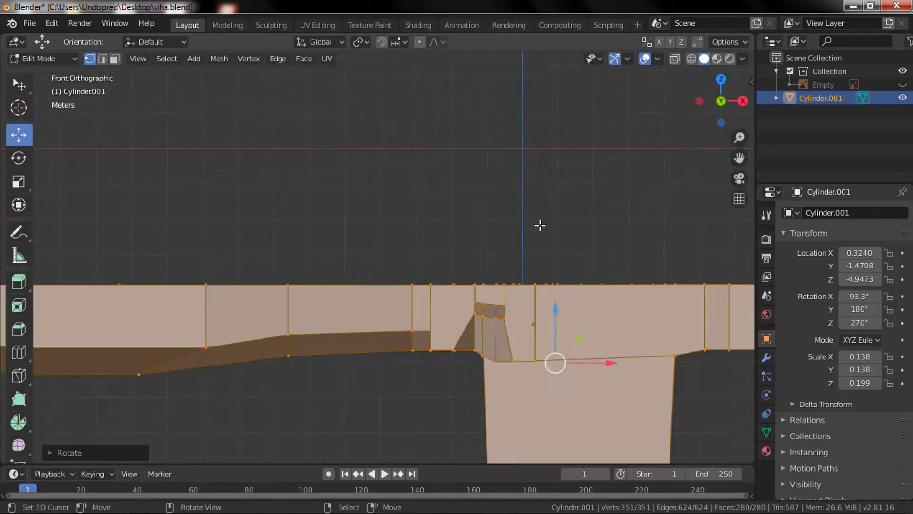
Inspect the mesh from the top view and several angles, then select all geometry
key(KP_7)
mouse_move(181, 302)
middle_down()
mouse_move(294, 163)
mouse_move(352, 224)
middle_up()
key(KP_7)
mouse_move(220, 349)
middle_down()
mouse_move(528, 176)
mouse_move(293, 339)
middle_up()
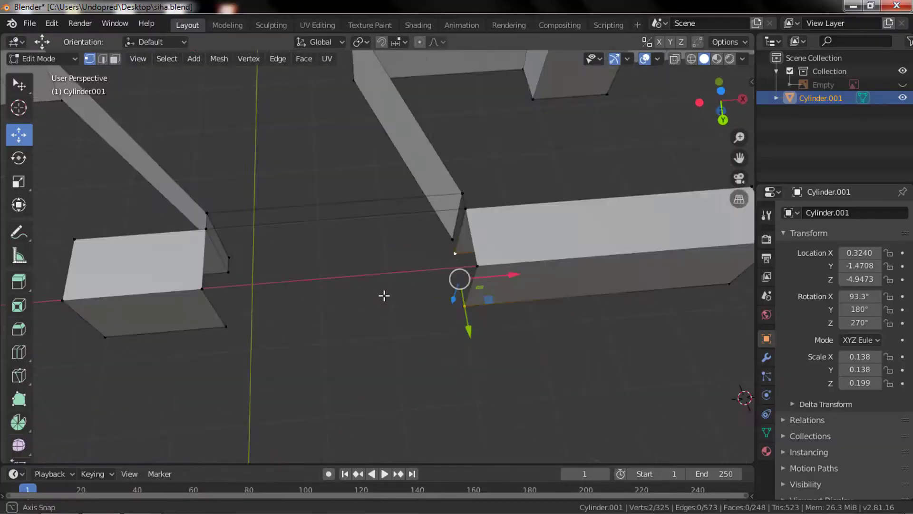
mouse_move(299, 335)
middle_down()
mouse_move(261, 214)
mouse_move(531, 336)
mouse_move(467, 424)
mouse_move(424, 223)
mouse_move(482, 169)
middle_up()
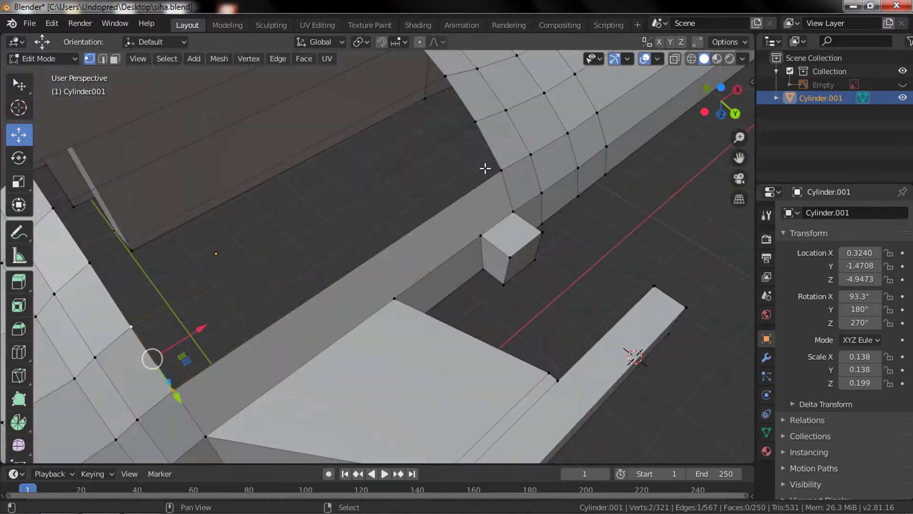
click(583, 117)
scroll(604, 141, down, 5)
mouse_move(401, 220)
middle_down()
mouse_move(353, 189)
mouse_move(323, 390)
mouse_move(693, 296)
middle_up()
key(a)
scroll(323, 390, up, 5)
Cancel the pending rotation and toggle Edit Mode to adjust the vertex selection
key(KP_3)
key(z)
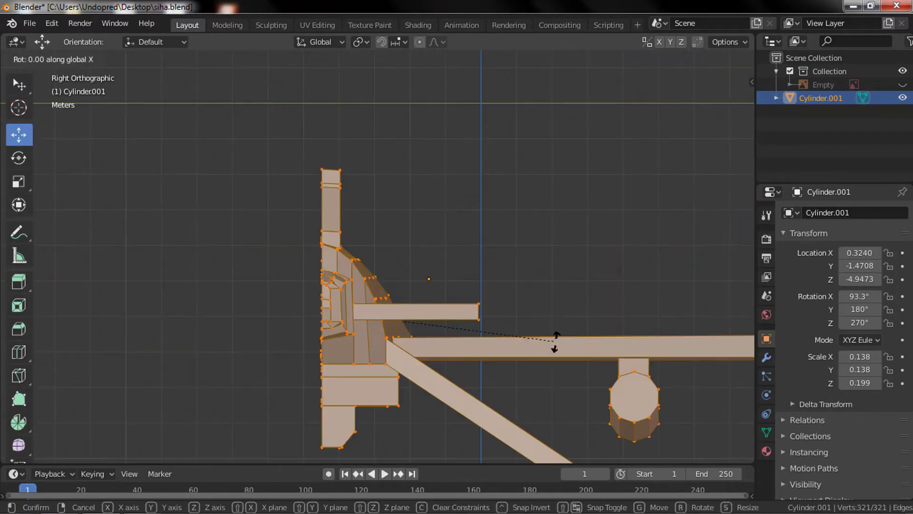
click(555, 340)
mouse_move(555, 341)
middle_down()
mouse_move(499, 312)
mouse_move(453, 326)
mouse_move(153, 241)
mouse_move(401, 257)
mouse_move(407, 284)
middle_up()
key(Tab)
scroll(402, 258, down, 3)
key(Tab)
scroll(398, 307, up, 3)
Return to Object Mode and rotate the drone object 180° in front view
key(Tab)
key(r)
key(KP_1)
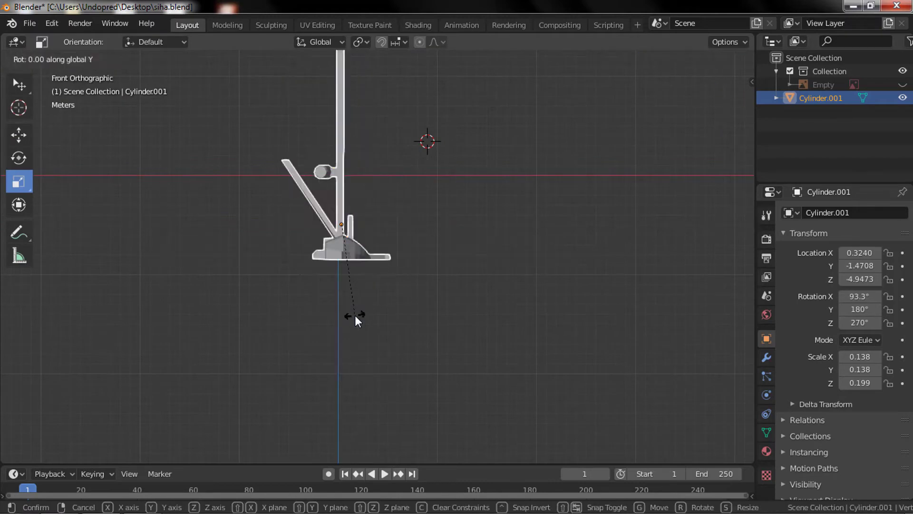
text(180)
key(Return)
key(r)
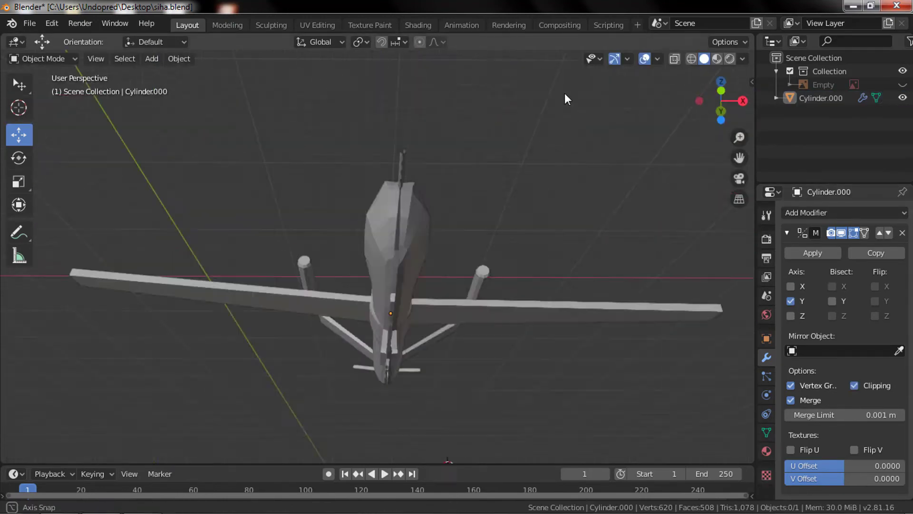
Set the drone's X rotation to 0 in the Object properties
middle_drag(565, 97, 338, 276)
click(767, 338)
double_click(860, 296)
text(0)
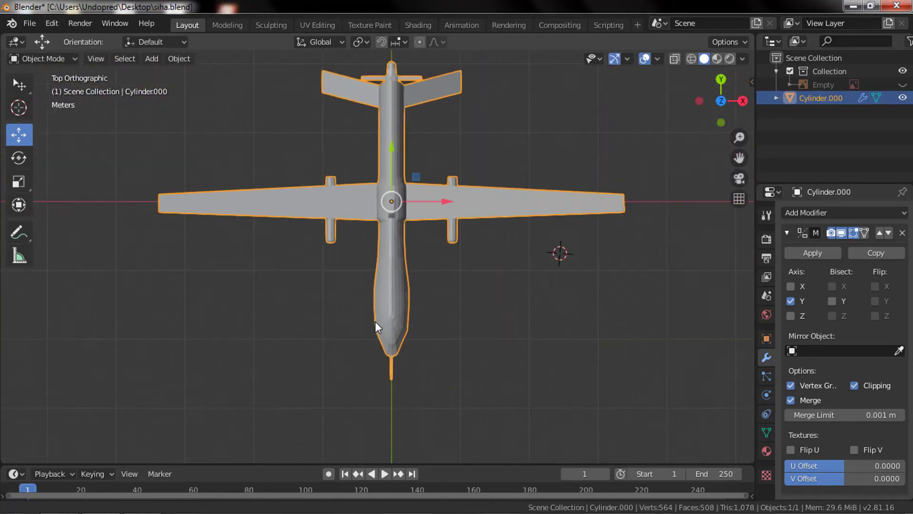
mouse_move(375, 321)
middle_down()
mouse_move(252, 301)
mouse_move(379, 247)
mouse_move(344, 310)
middle_up()
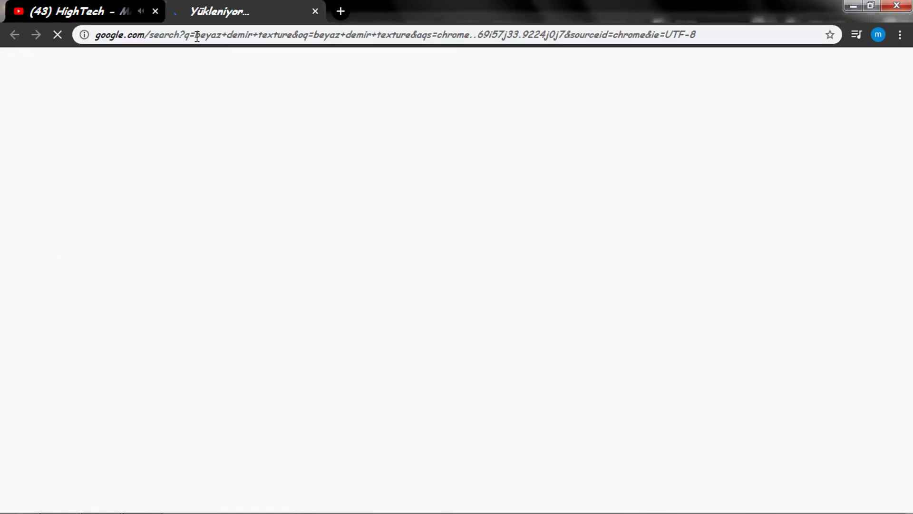
Browse Google image results for iha drones and open a preview
click(187, 117)
click(622, 255)
scroll(316, 239, down, 5)
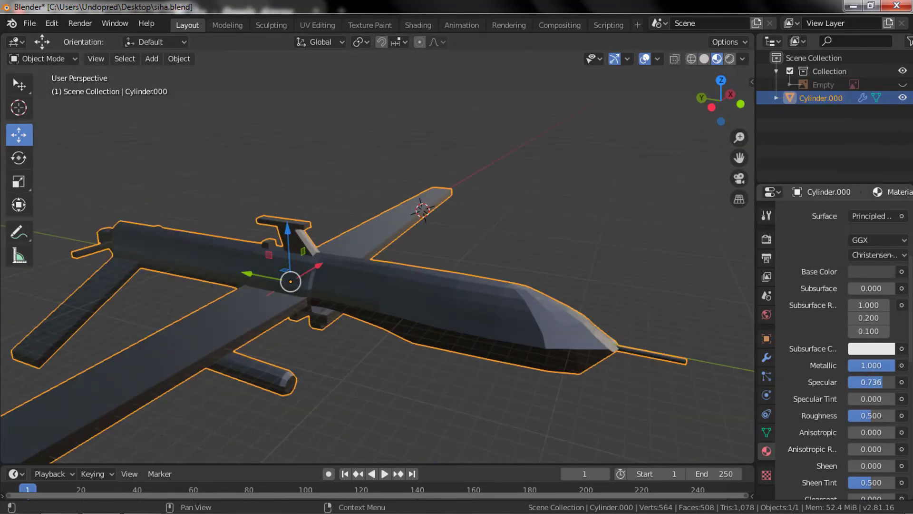
Orbit around the drone to check its dark metallic material
middle_drag(694, 361, 464, 340)
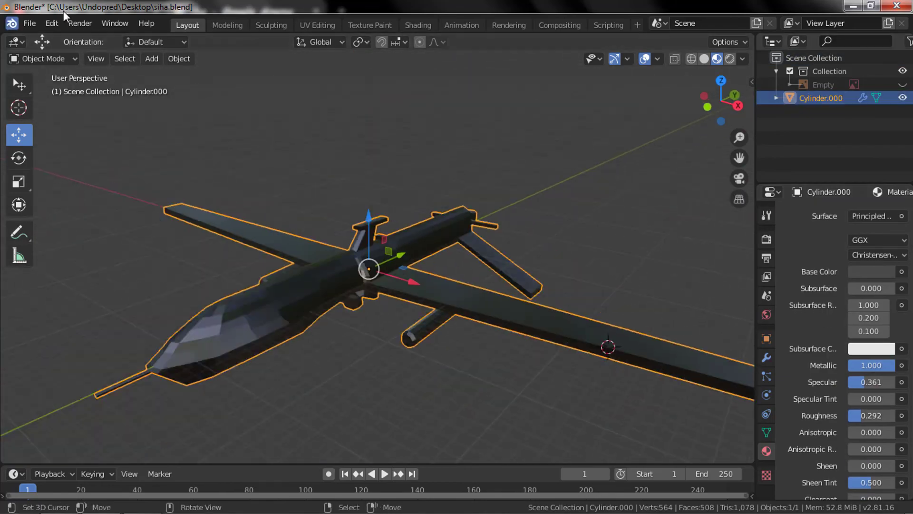